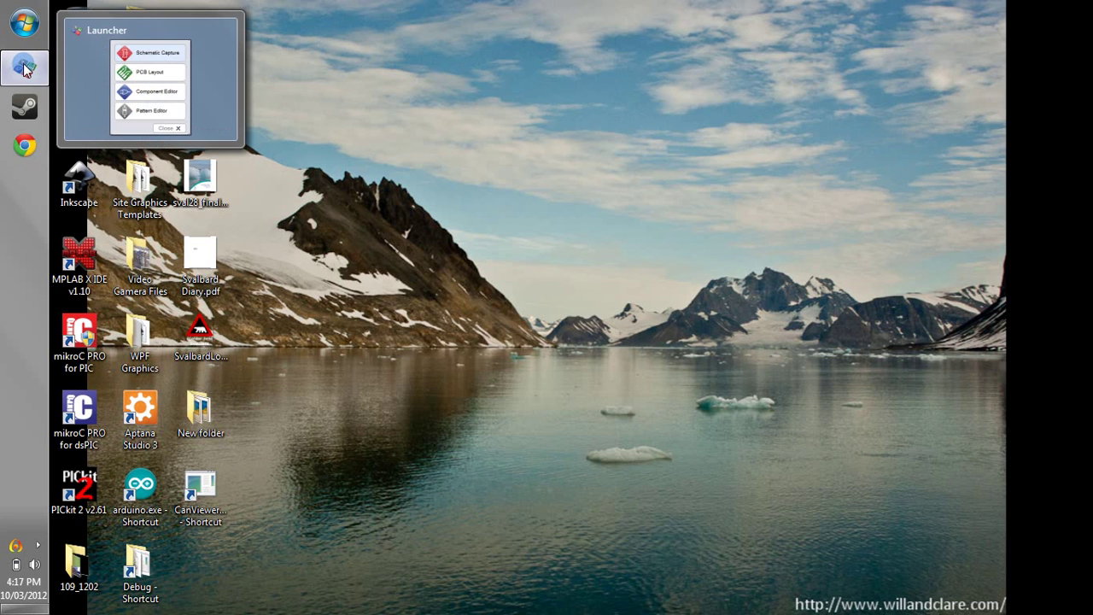
Launch Schematic Capture from the Launcher and add a second sheet to the new schematic.
left_click(25, 70)
left_click(527, 218)
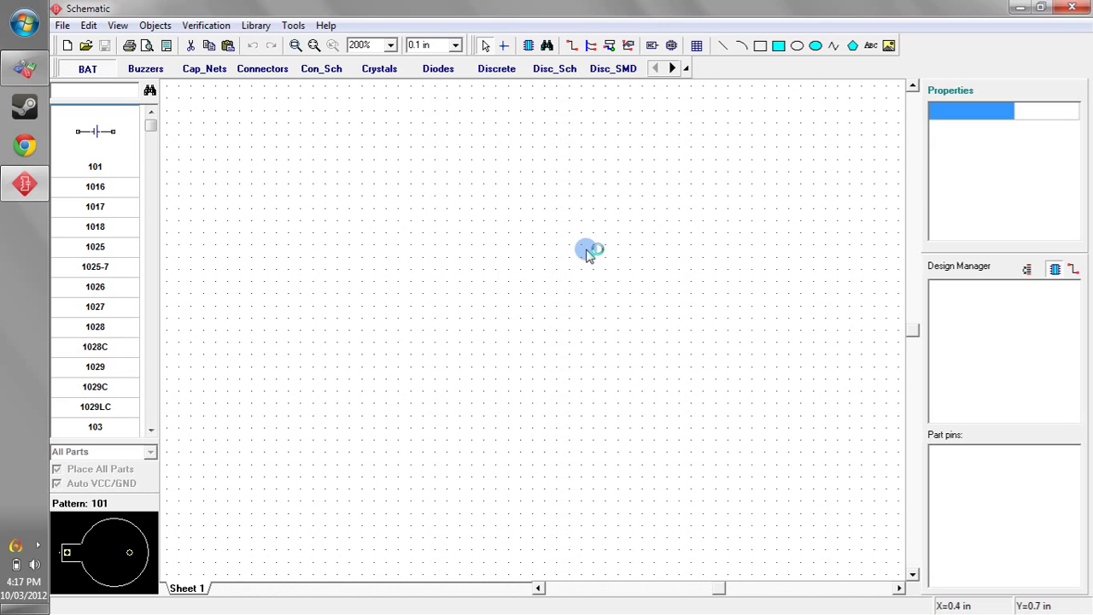
left_click(89, 25)
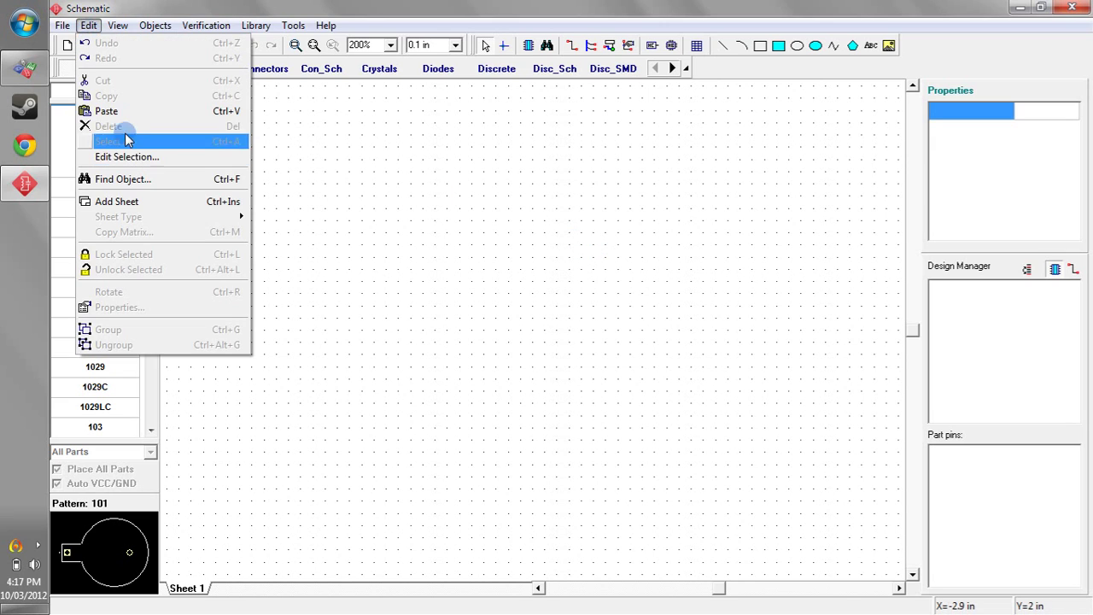
left_click(124, 209)
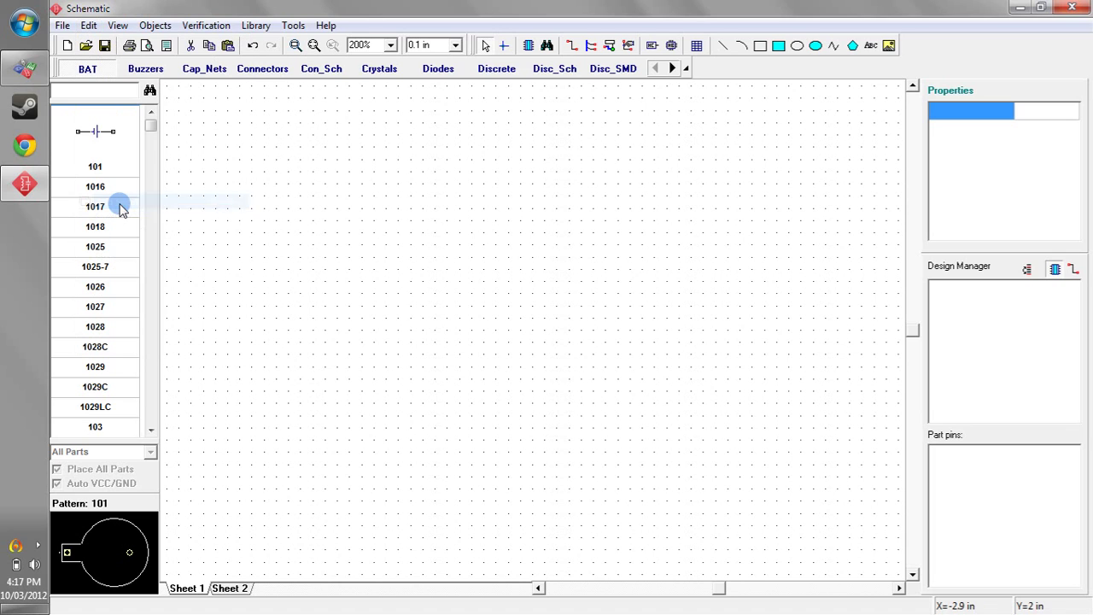
Rename Sheet 2 as Power Supply.
right_click(223, 591)
left_click(256, 576)
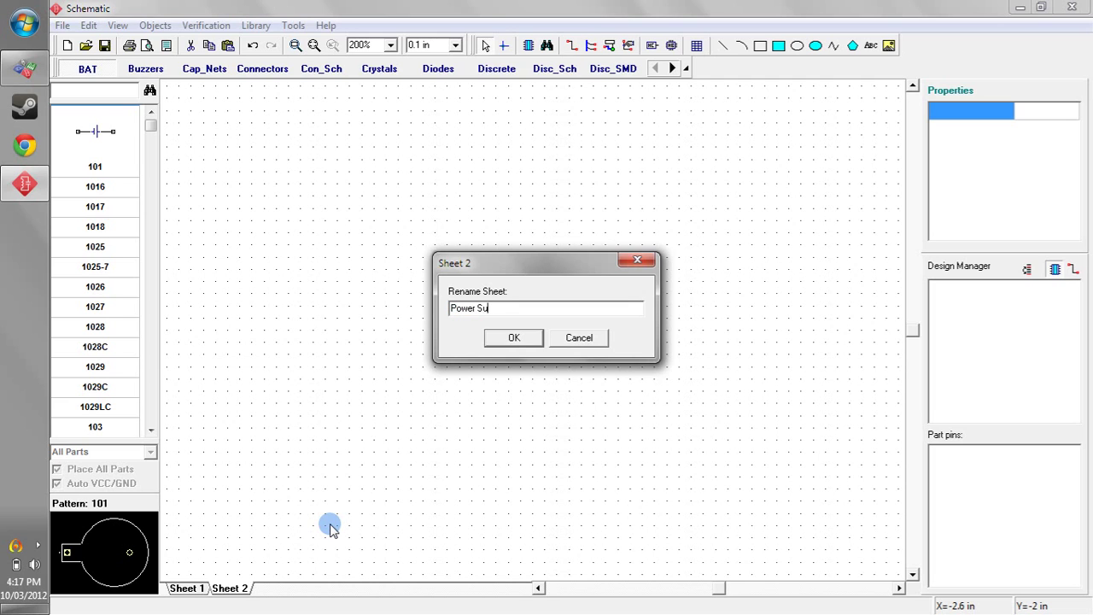
type("Power Supply")
key("Return")
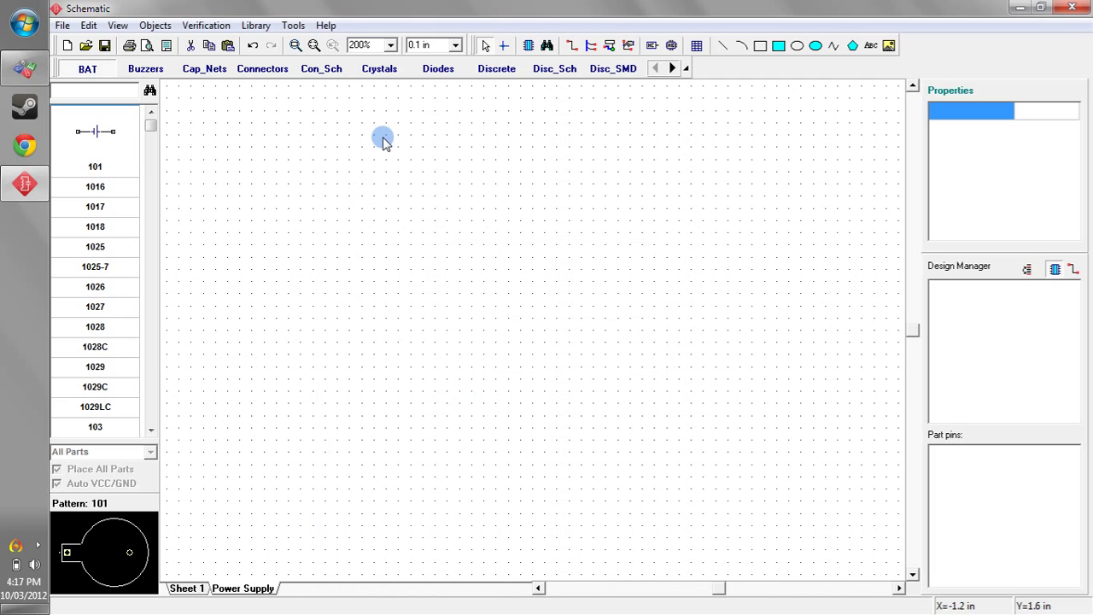
Change the type of the Power Supply sheet to Hierarchy Block.
left_click(88, 25)
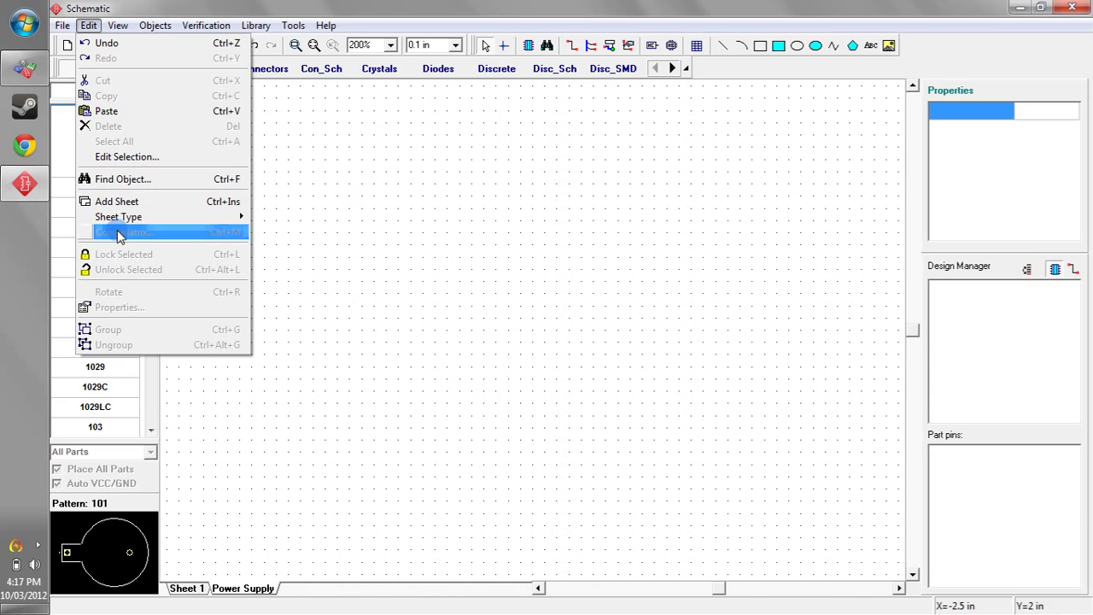
mouse_move(117, 222)
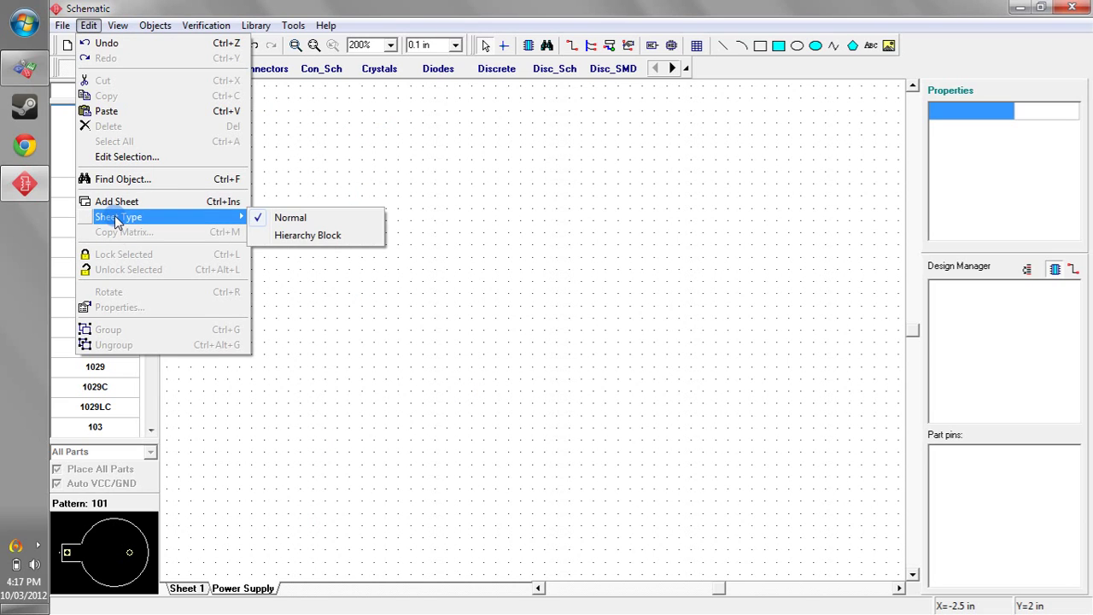
left_click(312, 235)
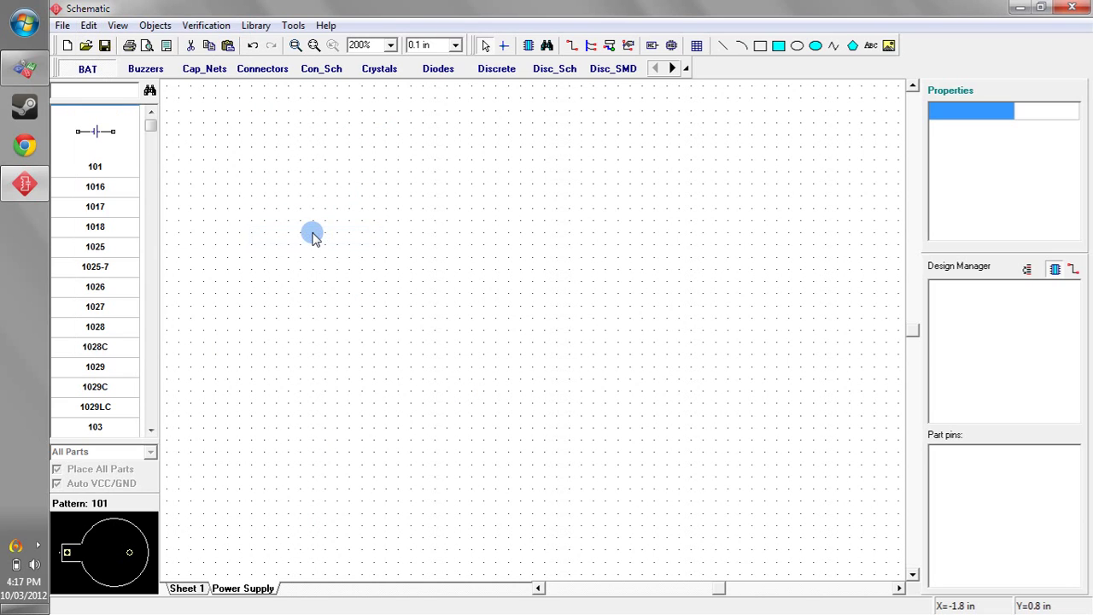
Place three hierarchy connectors on the Power Supply sheet: one facing right, one below centre facing up, and one across from the first facing left.
left_click(653, 46)
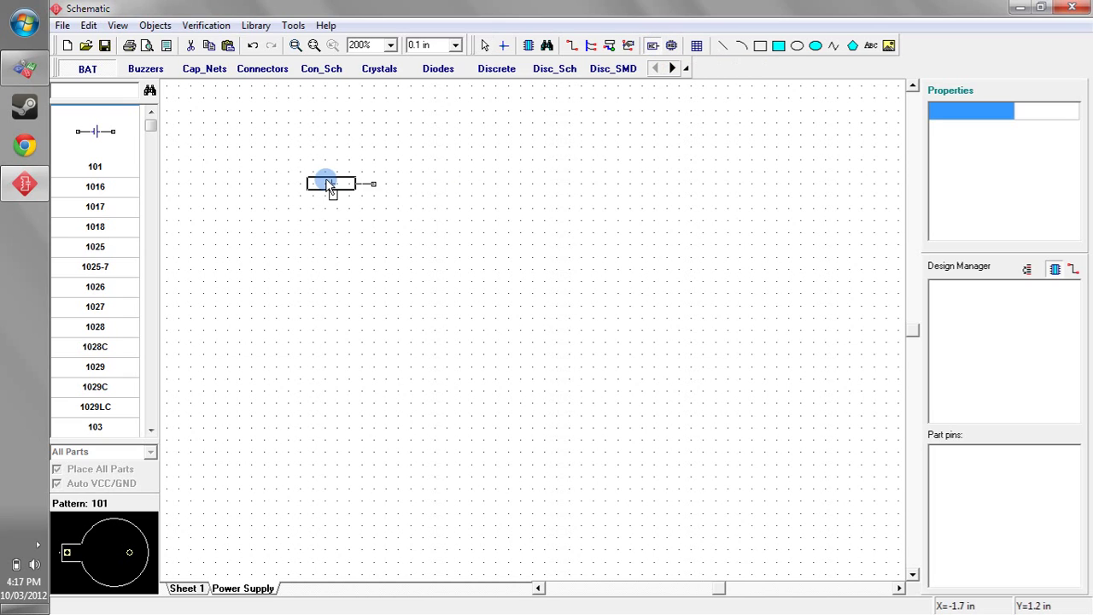
left_click(329, 186)
key("r")
left_click(520, 337)
key("r")
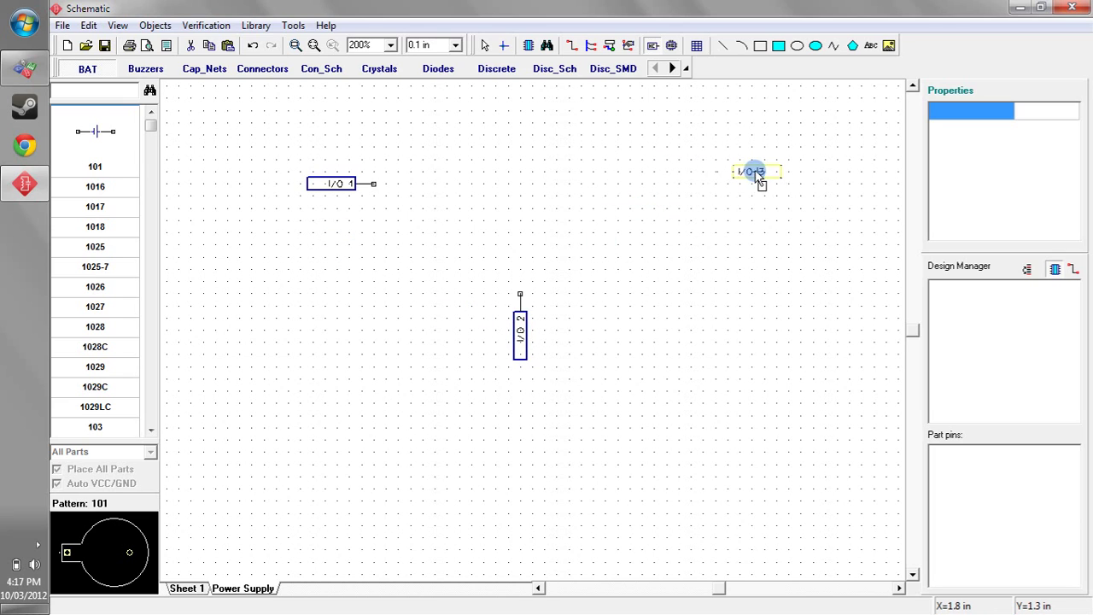
left_click(759, 174)
key("Escape")
Rename the hierarchy connectors: I/O 1 as Vsupply, I/O 2 as GND and I/O 3 as 5V.
right_click(311, 185)
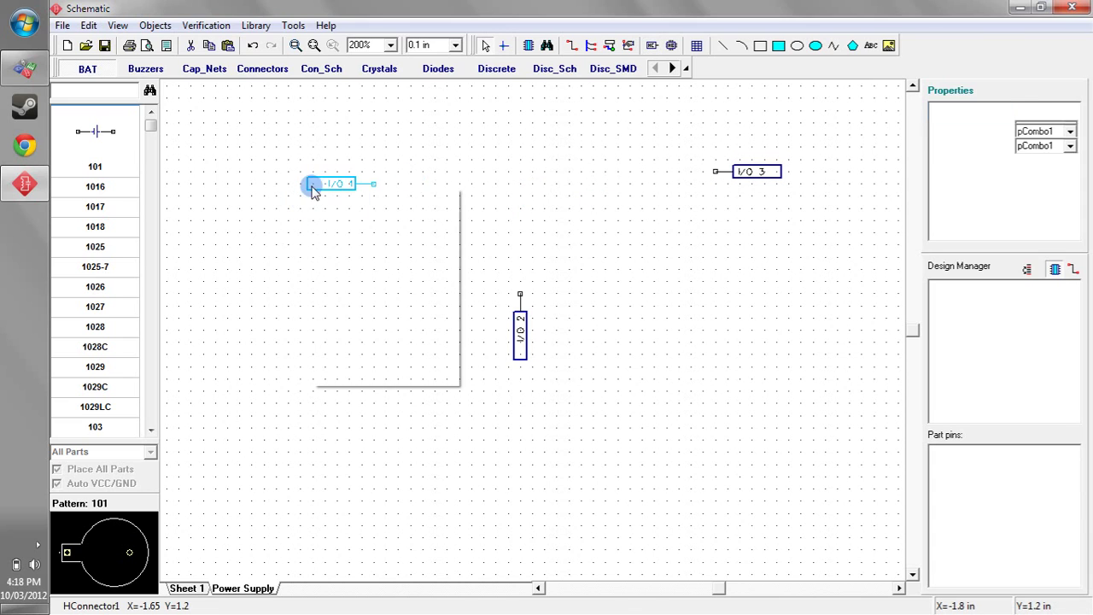
left_click(376, 201)
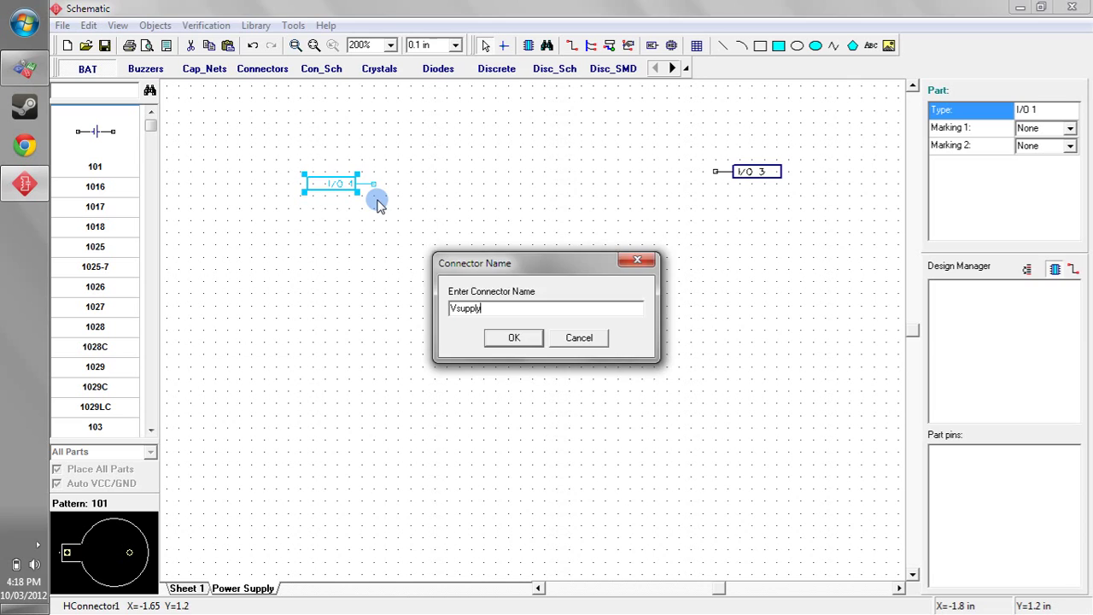
type("Vsupply")
key("Return")
right_click(524, 326)
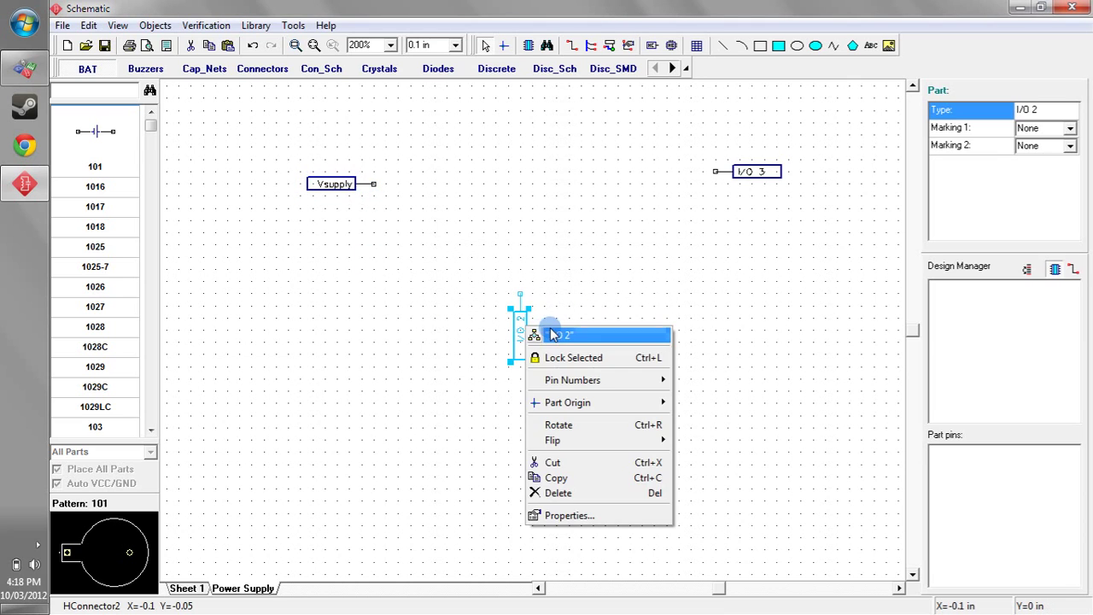
left_click(554, 334)
type("GND")
key("Return")
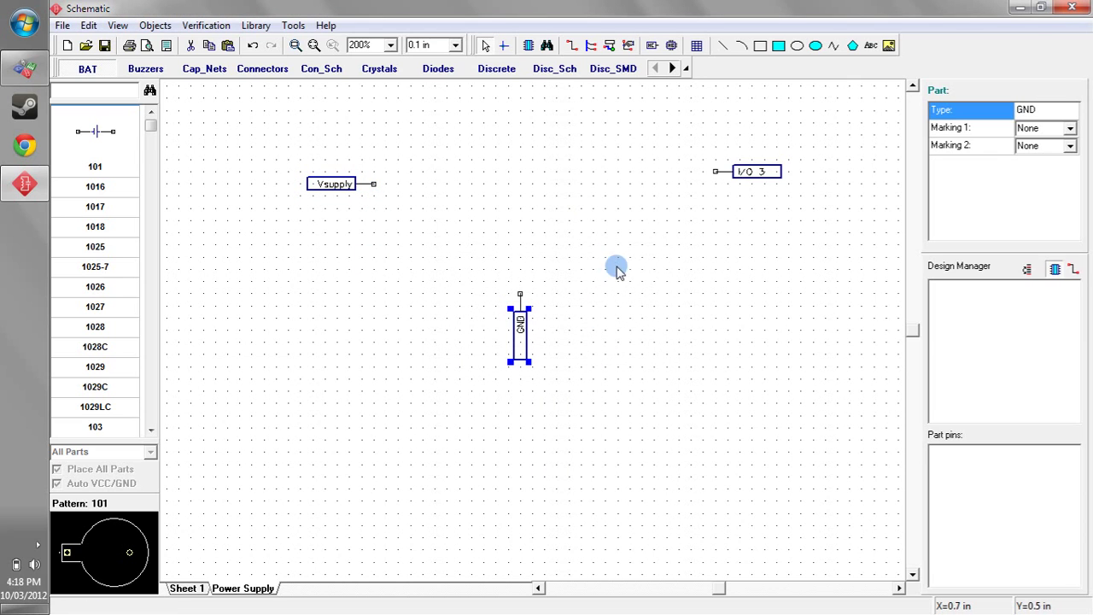
right_click(773, 168)
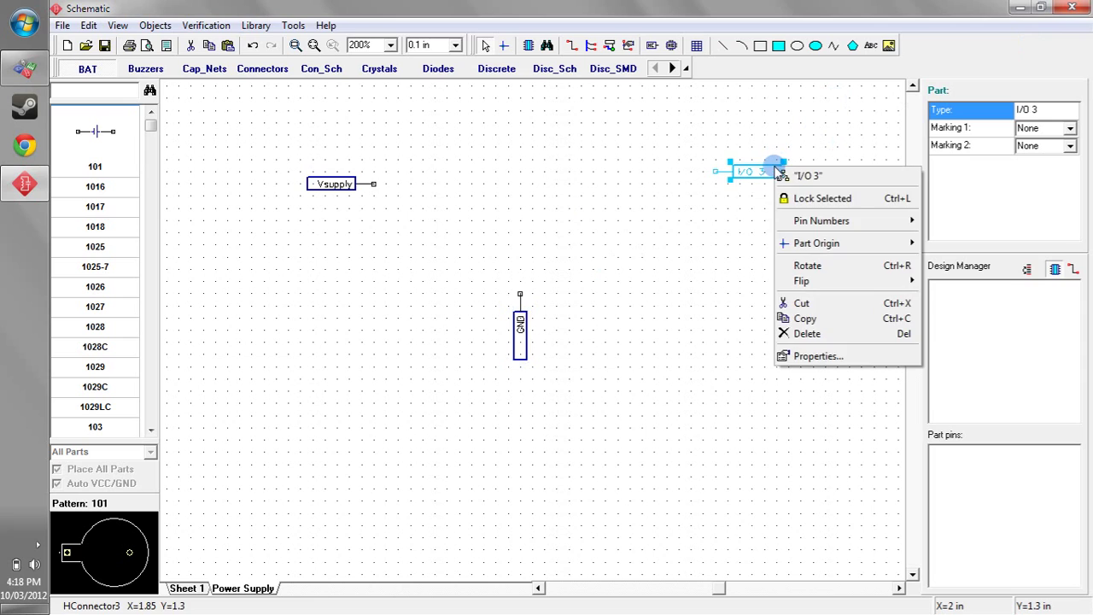
left_click(798, 175)
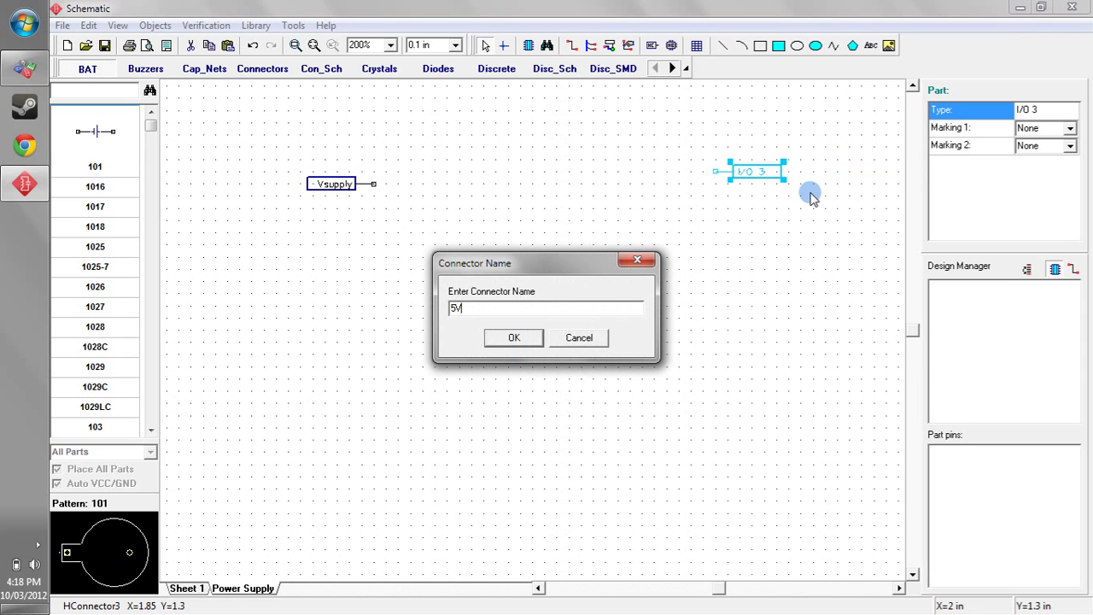
key("Return")
Browse the component libraries and open the ST_Micro library.
left_click(685, 68)
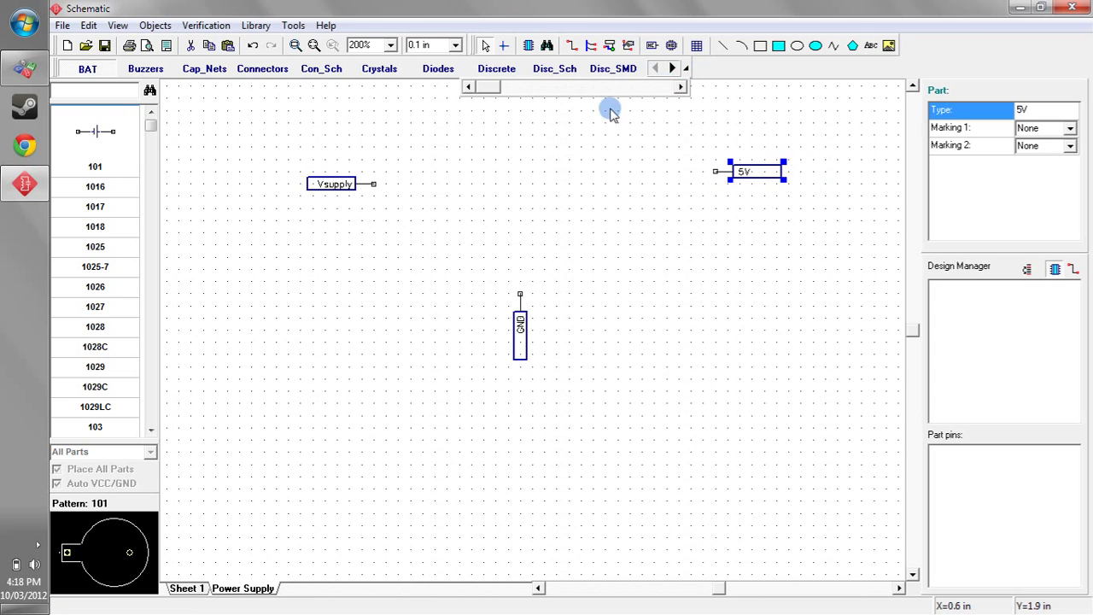
left_click_drag(508, 85, 573, 81)
left_click(680, 86)
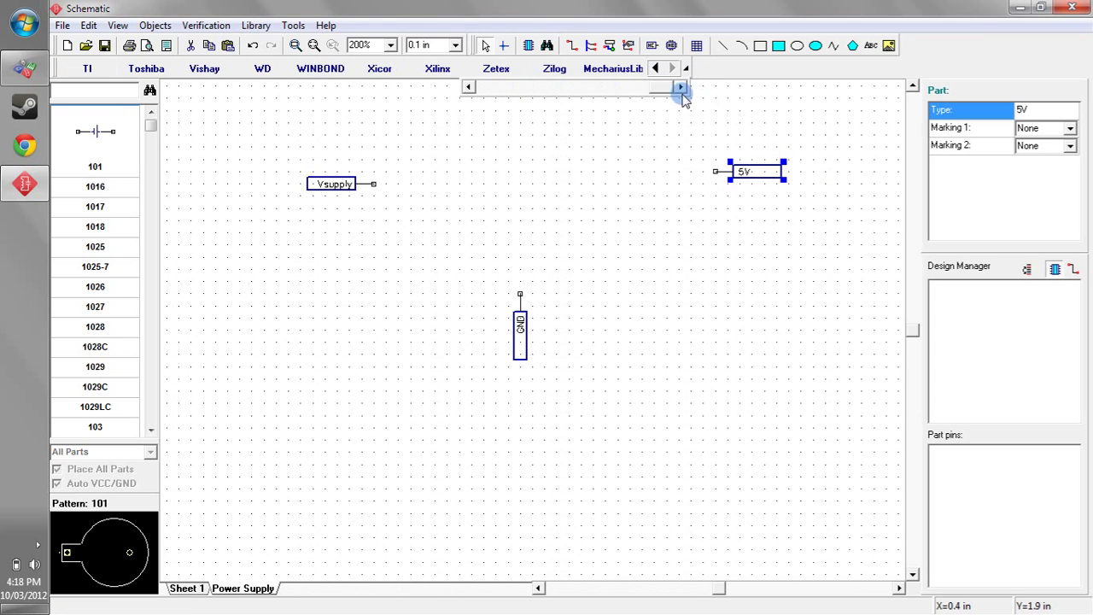
left_click(467, 87)
left_click(468, 86)
left_click(468, 87)
left_click(468, 86)
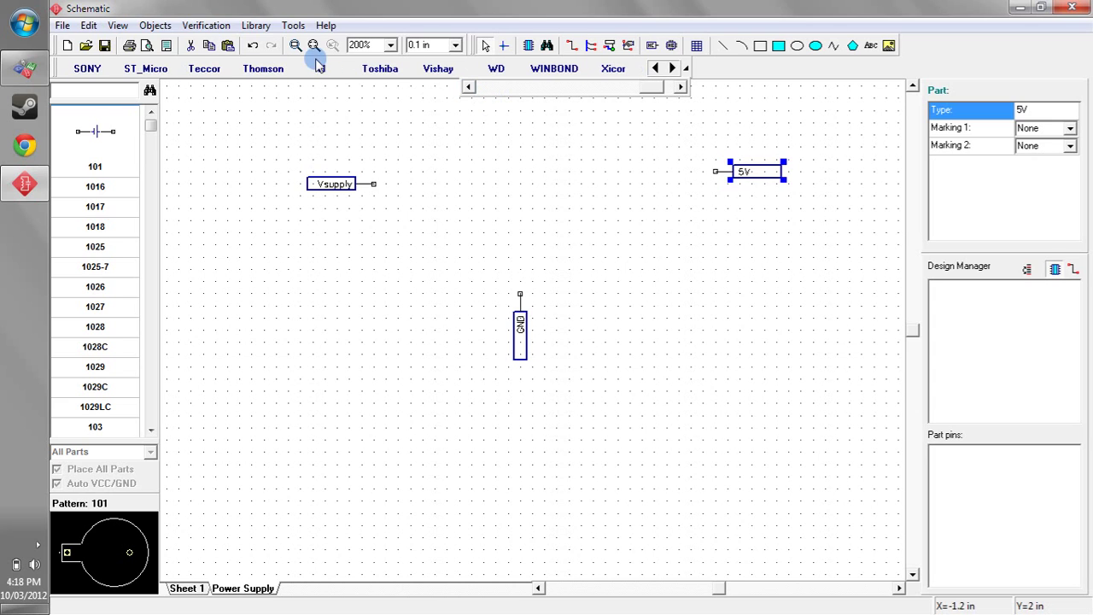
left_click(152, 70)
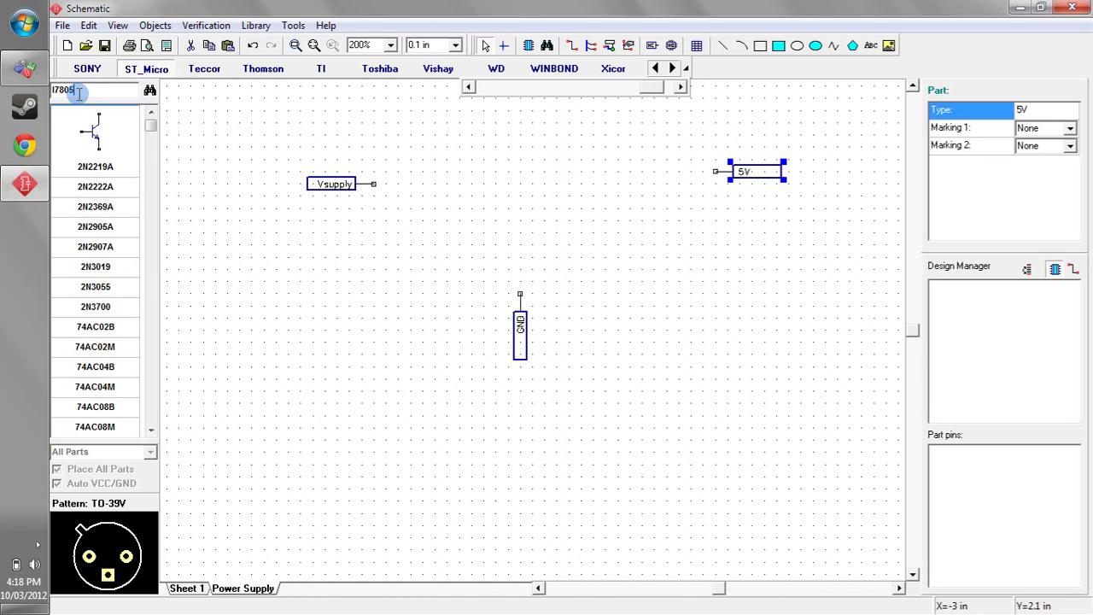
Search the library for l7805 and place an L7805CT regulator between the Vsupply and 5V connectors.
left_click(78, 94)
type("l7805")
key("Return")
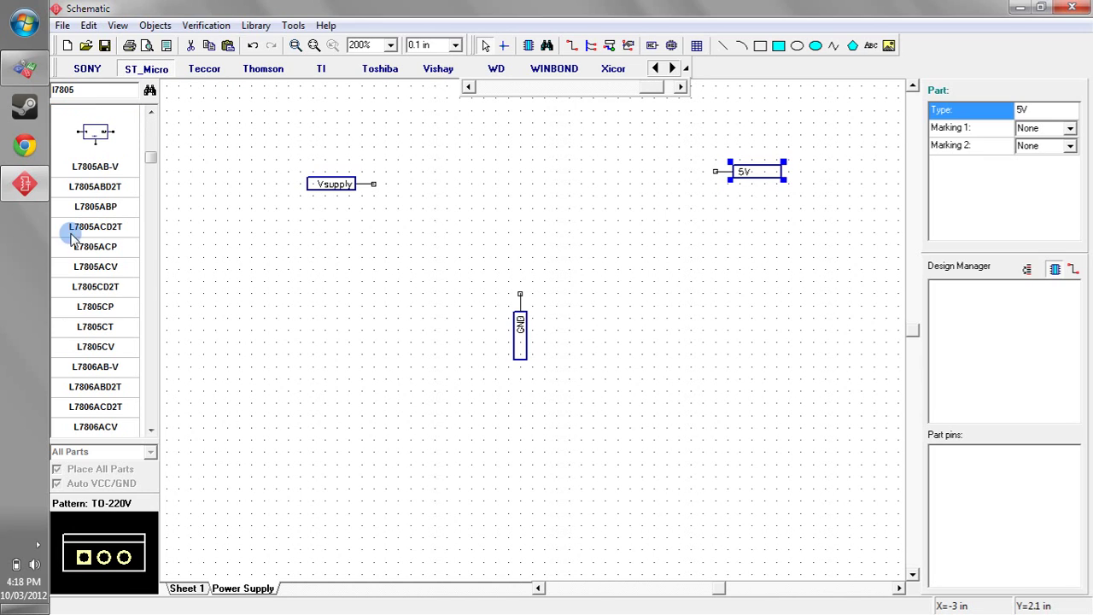
left_click(96, 324)
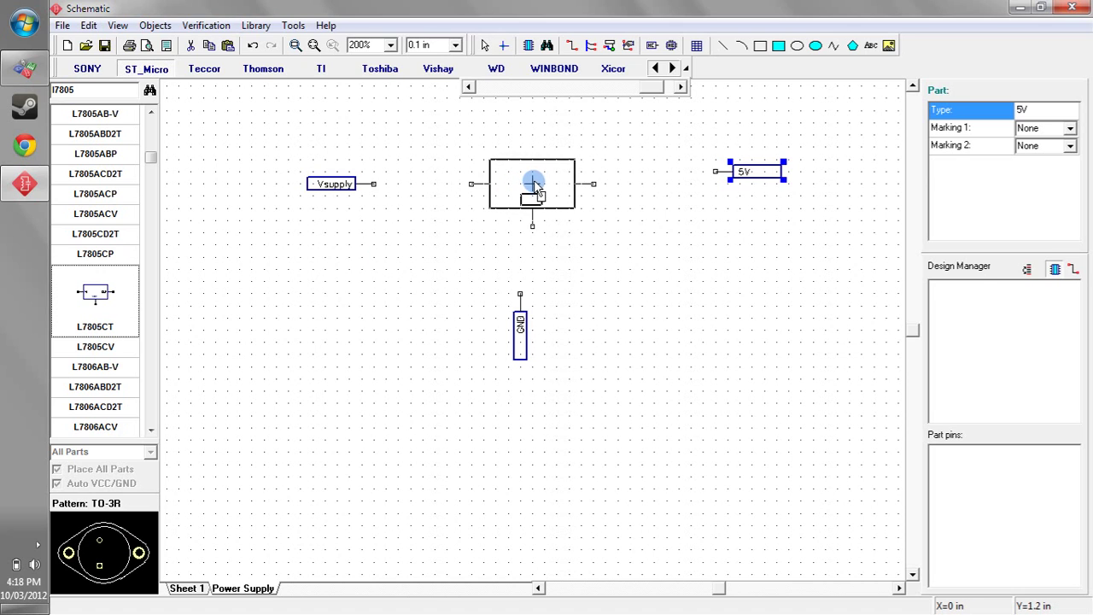
left_click(535, 185)
Place three vertical CAP components from MechariusLib, one on the regulator's input side and two on its output side.
left_click_drag(636, 85, 658, 85)
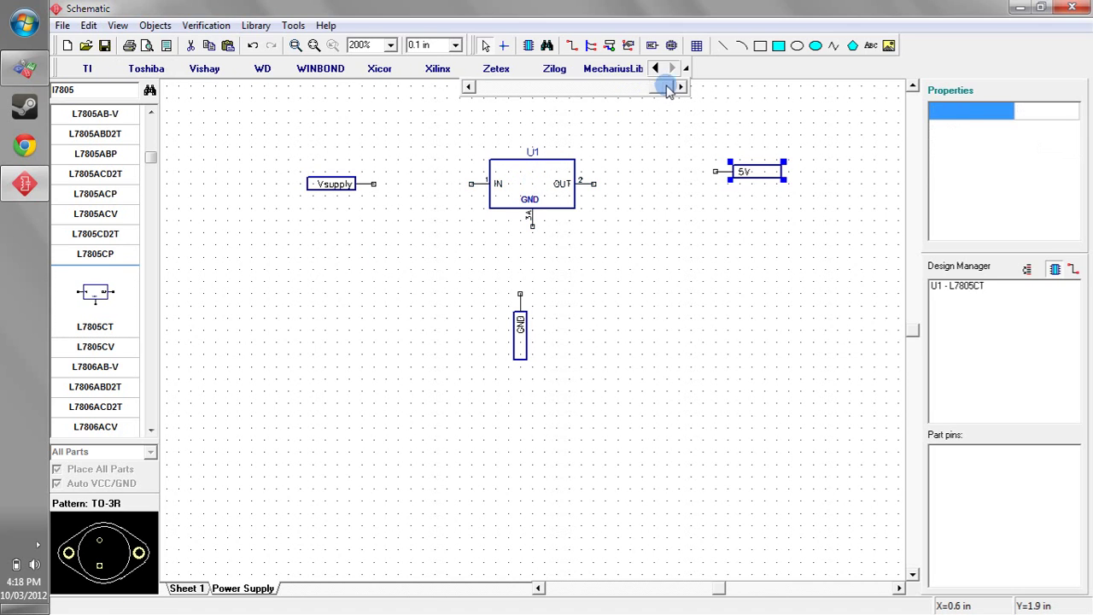
left_click(613, 68)
left_click(74, 292)
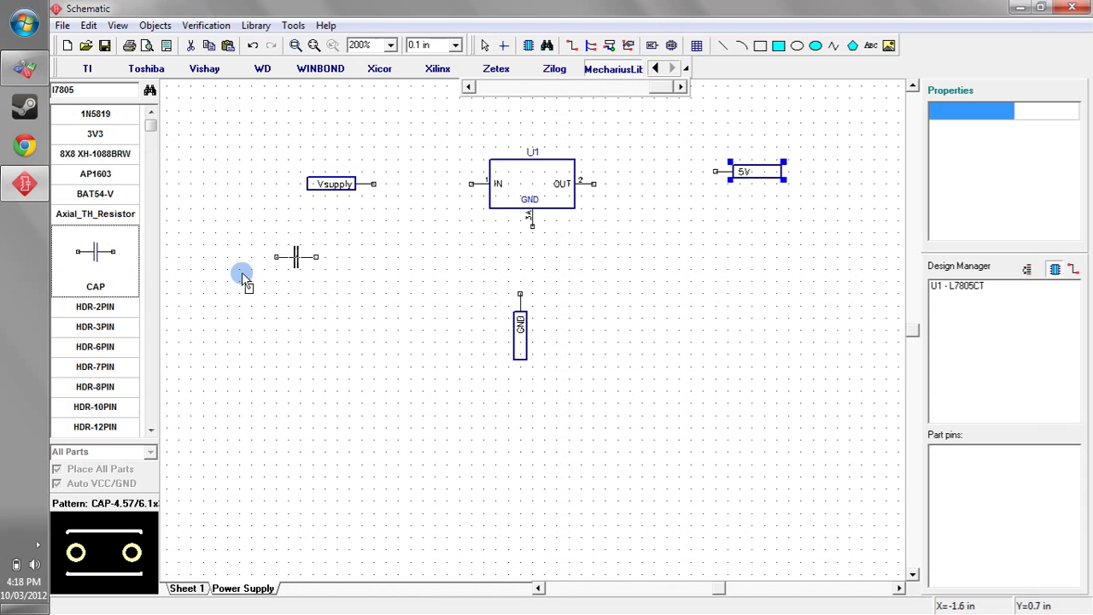
left_click(414, 244)
left_click(622, 244)
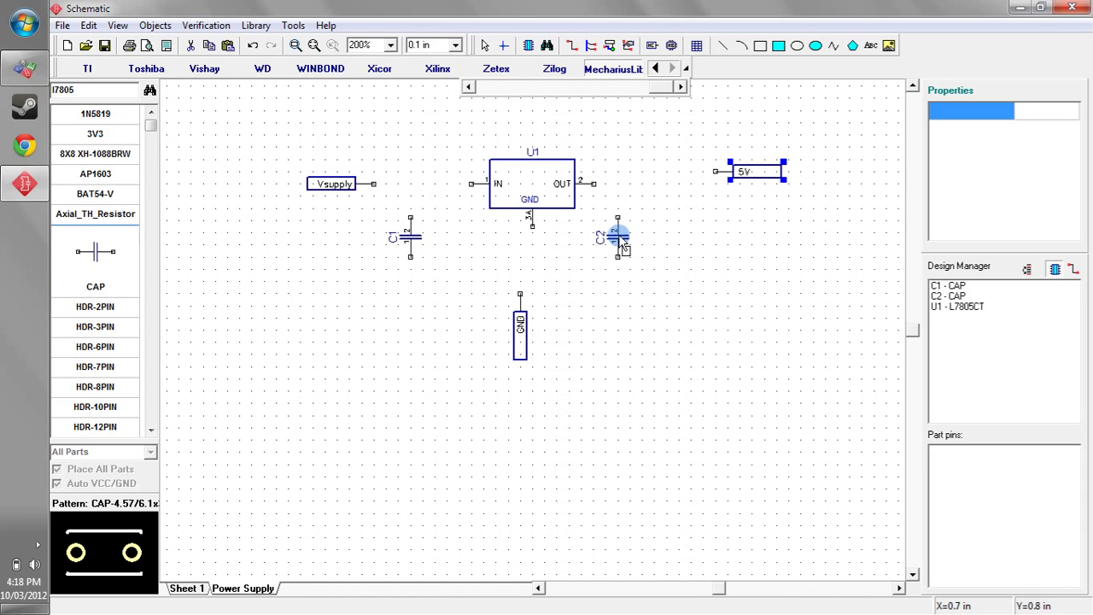
left_click(683, 244)
key("Escape")
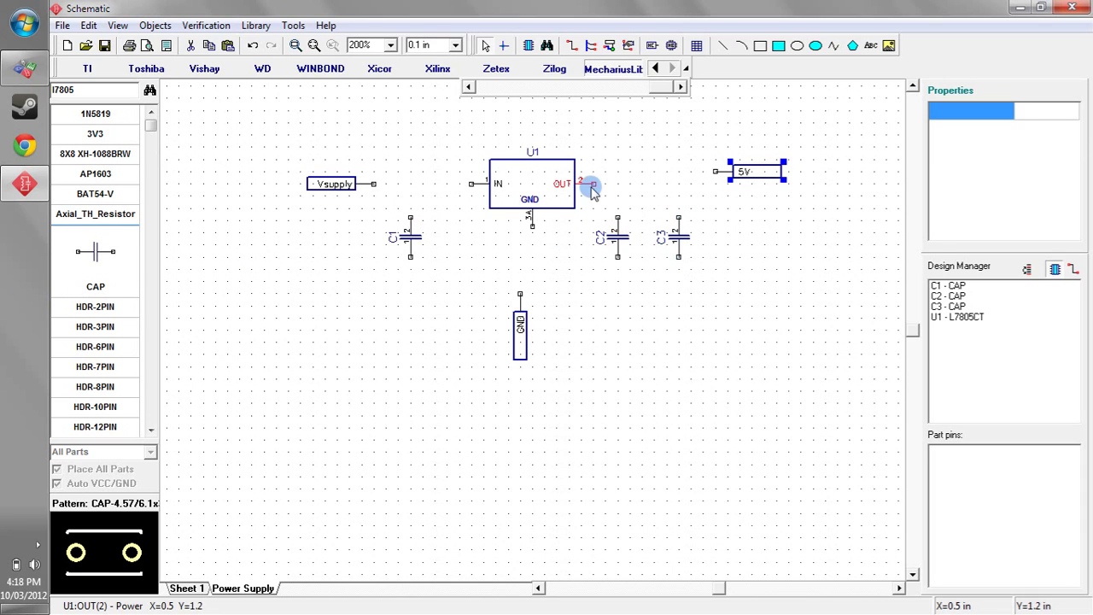
Wire the regulator's OUT pin to the 5V connector and join the upper pins of C3 and C2 to that wire.
left_click(590, 182)
left_click(715, 172)
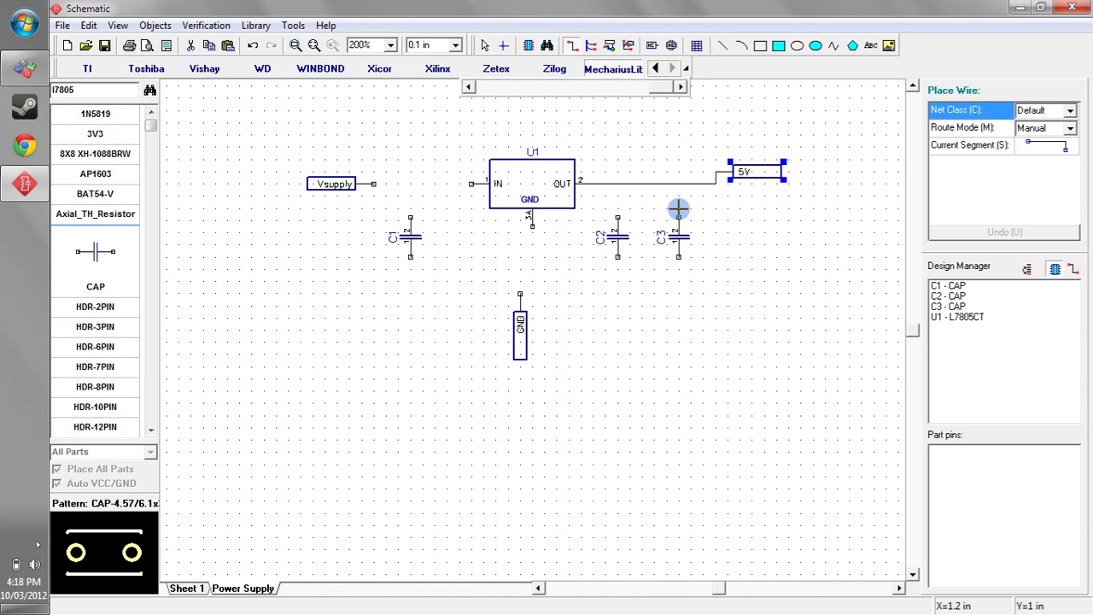
left_click(678, 217)
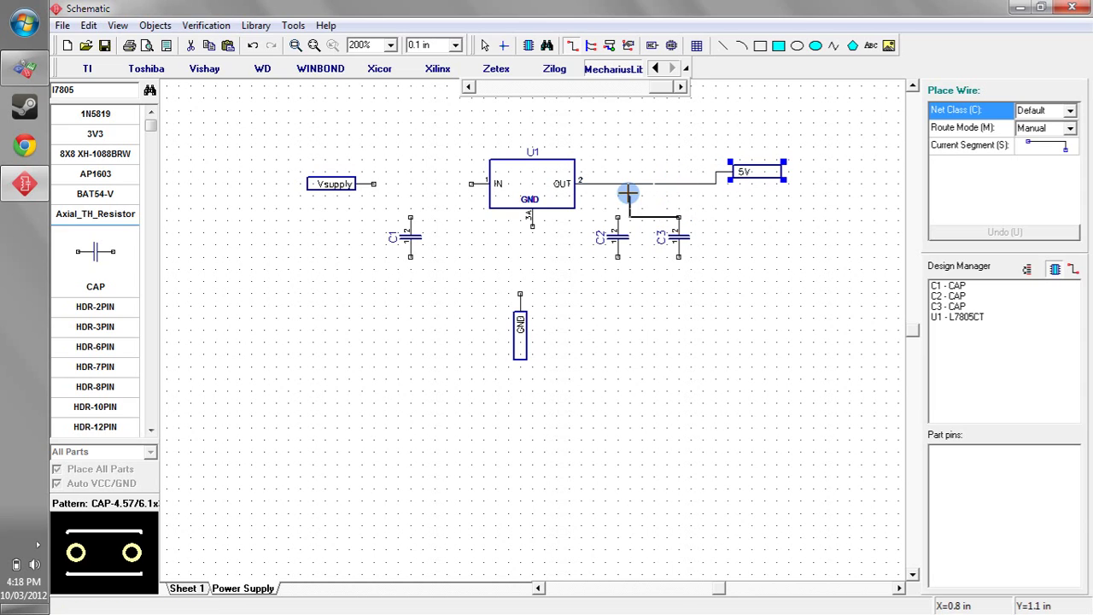
left_click(678, 183)
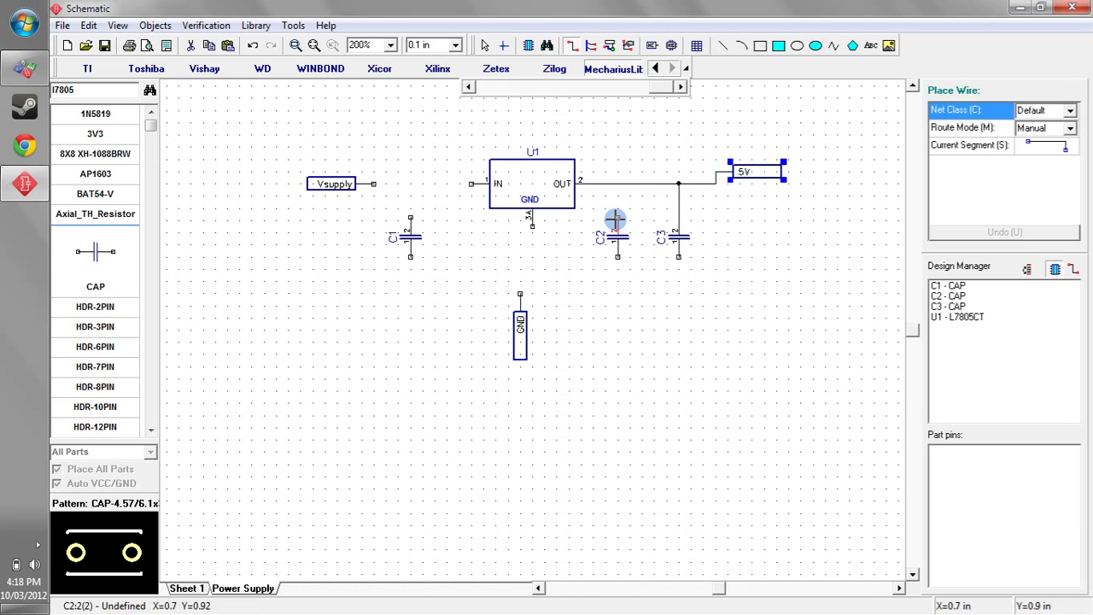
left_click(615, 218)
left_click(617, 182)
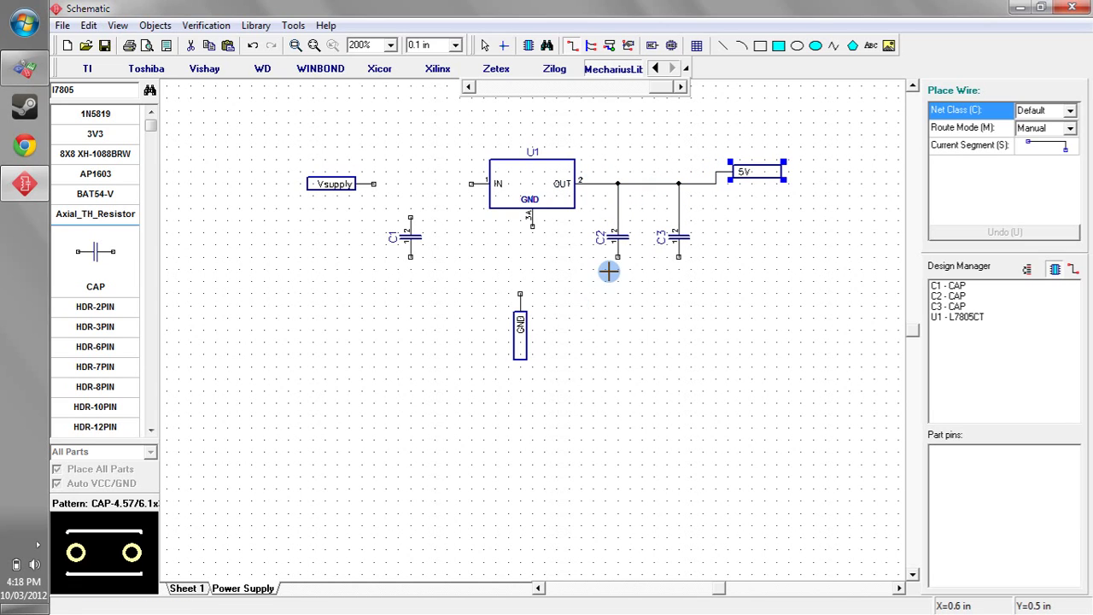
Wire the lower pins of C2, C3 and C1 to the GND connector.
left_click(618, 256)
left_click(520, 290)
left_click(678, 256)
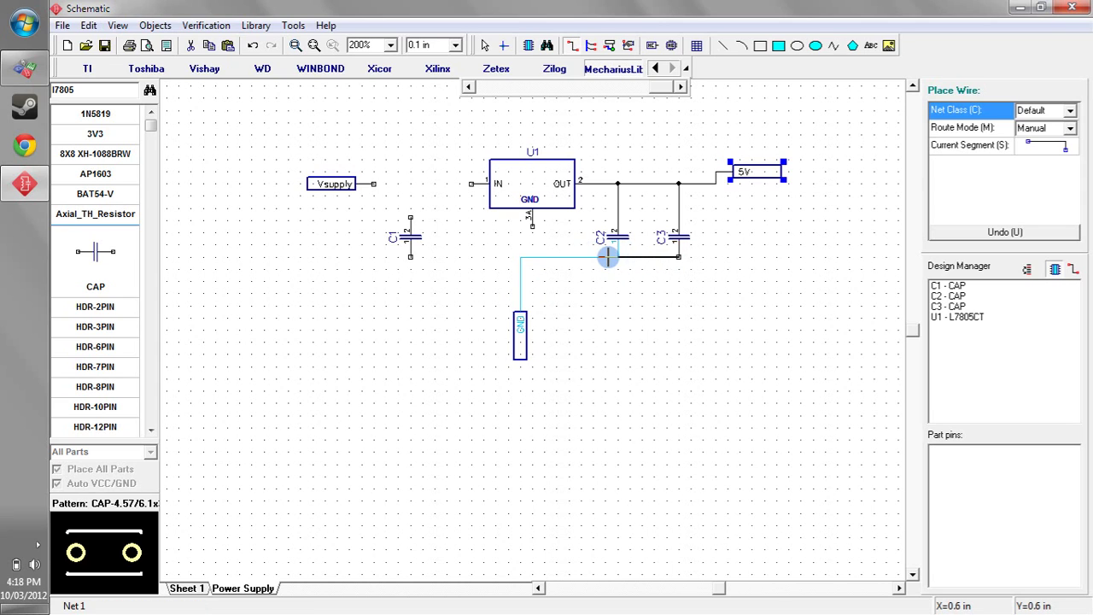
left_click(617, 256)
left_click(519, 256)
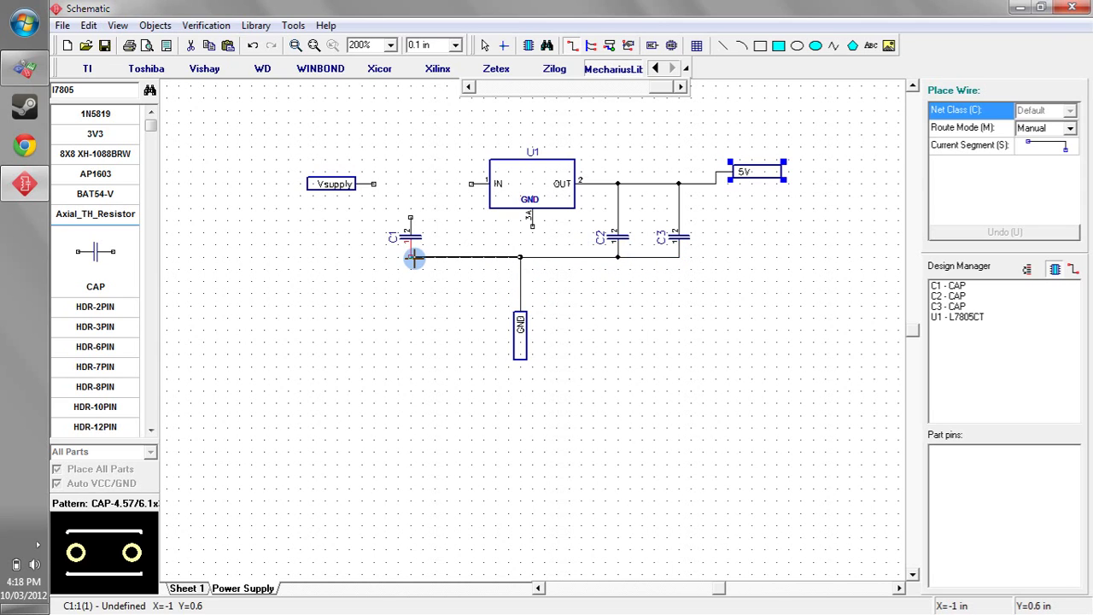
left_click(411, 256)
Wire C1's upper pin to the regulator's IN pin and connect that wire to the Vsupply connector.
left_click(408, 217)
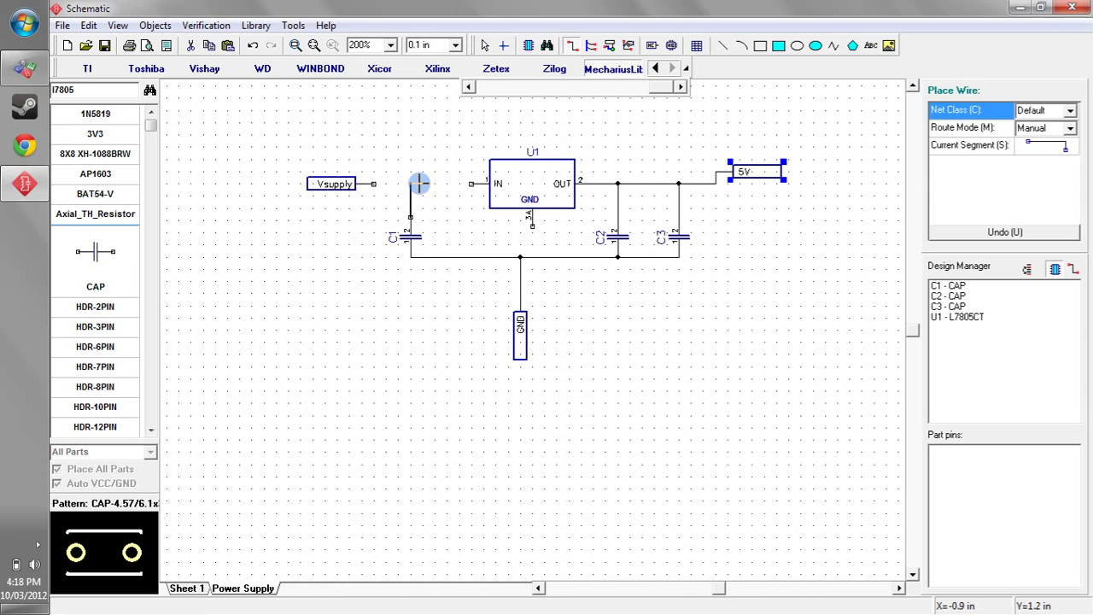
left_click(470, 183)
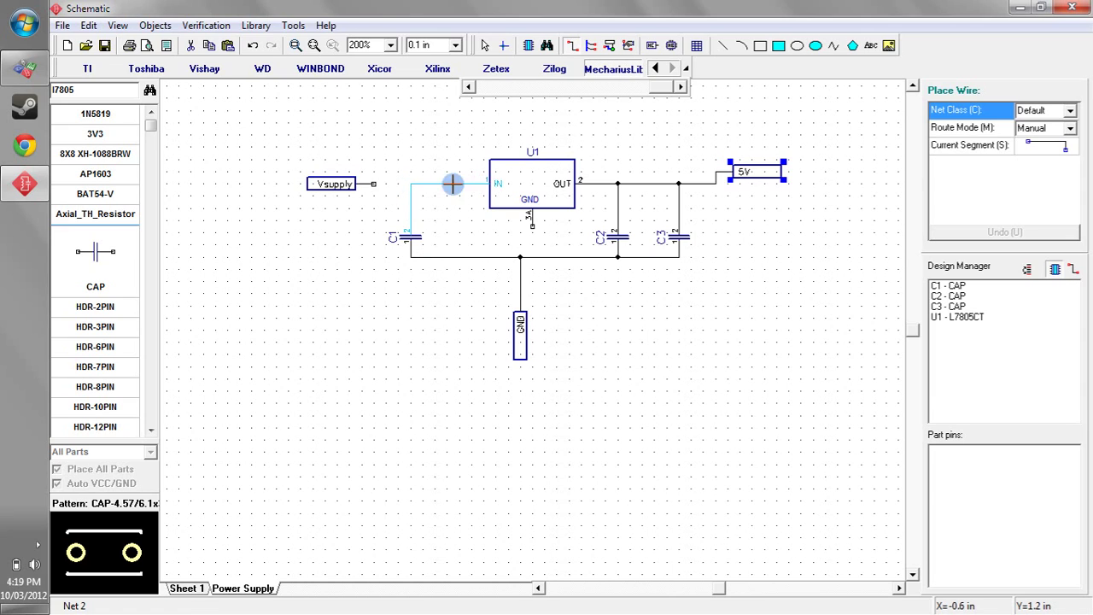
left_click(408, 182)
left_click(373, 182)
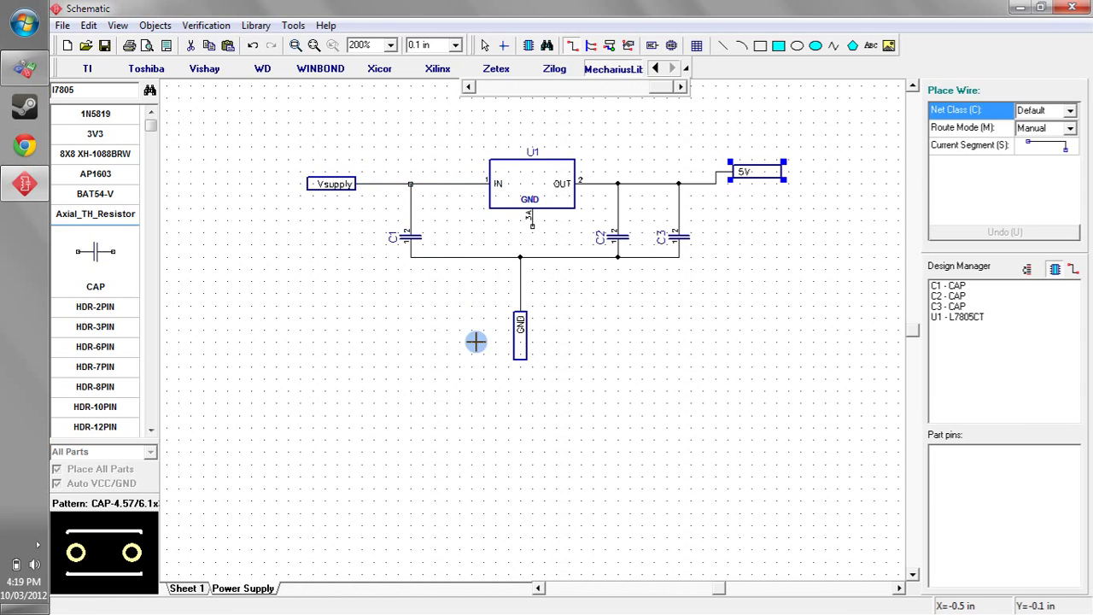
Move the 5V connector down into line with the regulator's OUT wire.
key("Escape")
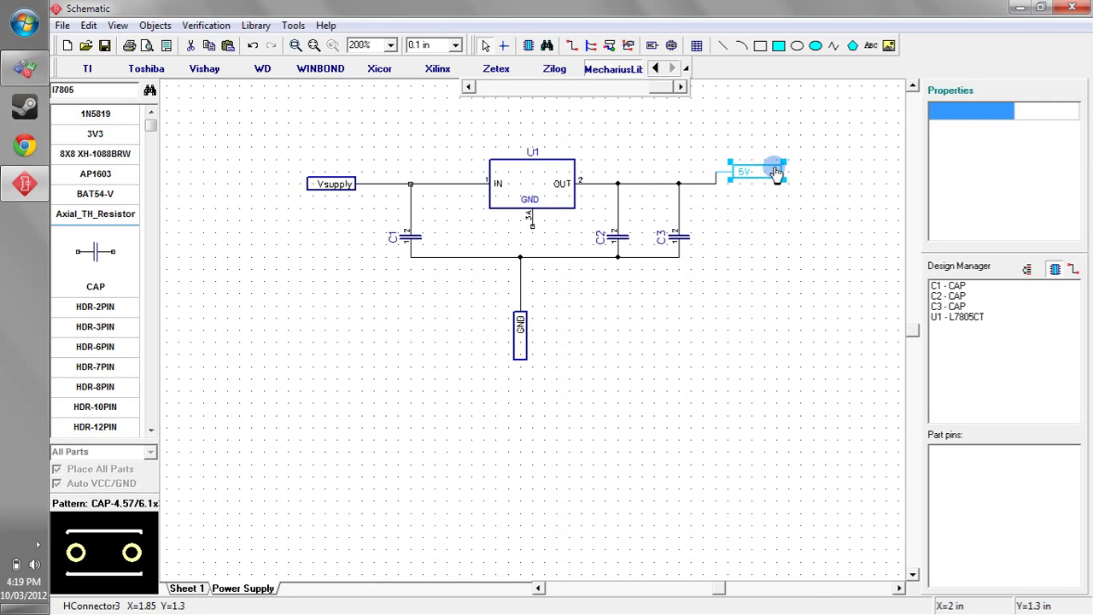
left_click_drag(783, 171, 782, 184)
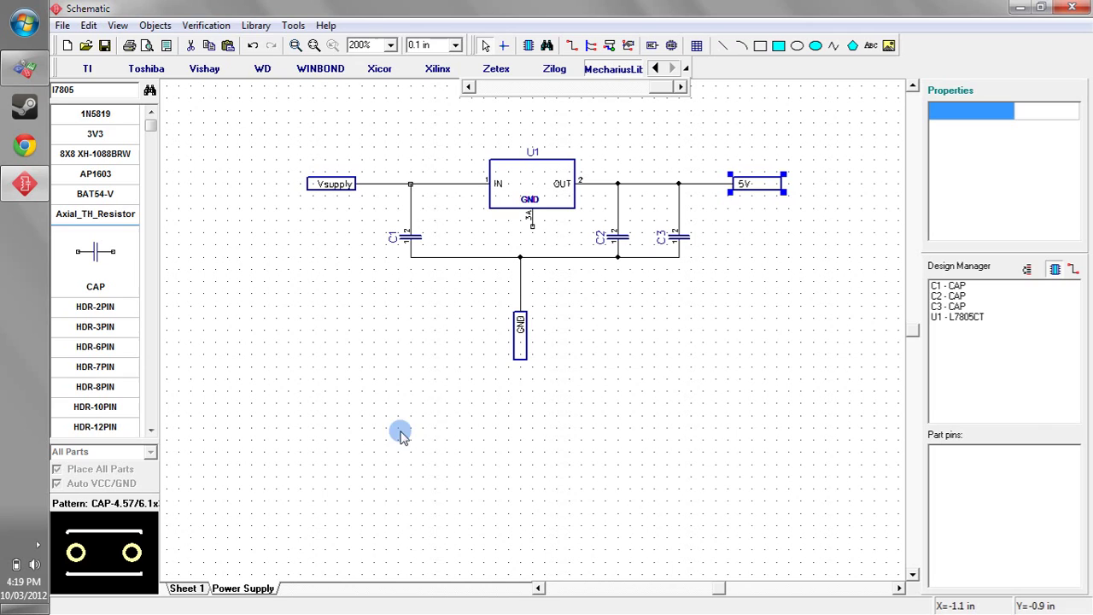
Rename Sheet 1 as Main Sheet.
left_click(195, 589)
right_click(196, 589)
left_click(239, 575)
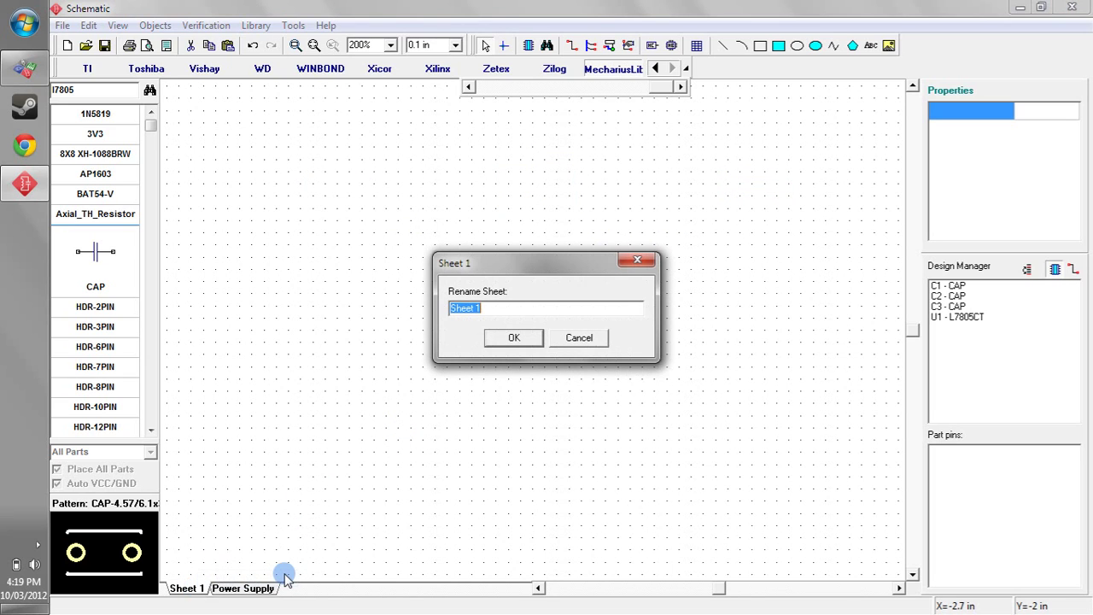
type("Main Sheet")
key("Return")
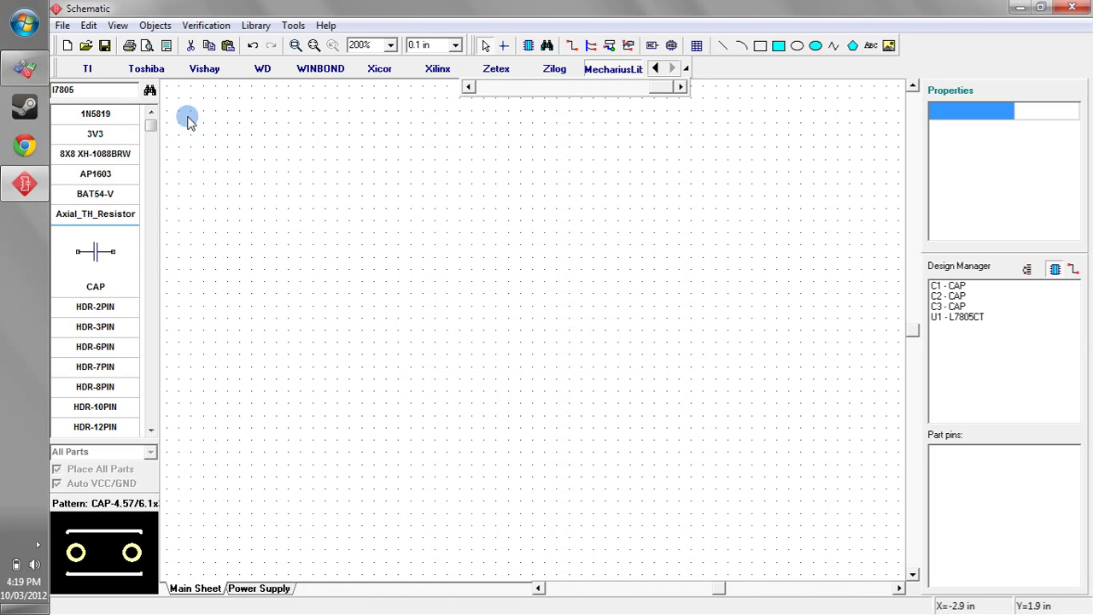
left_click(154, 25)
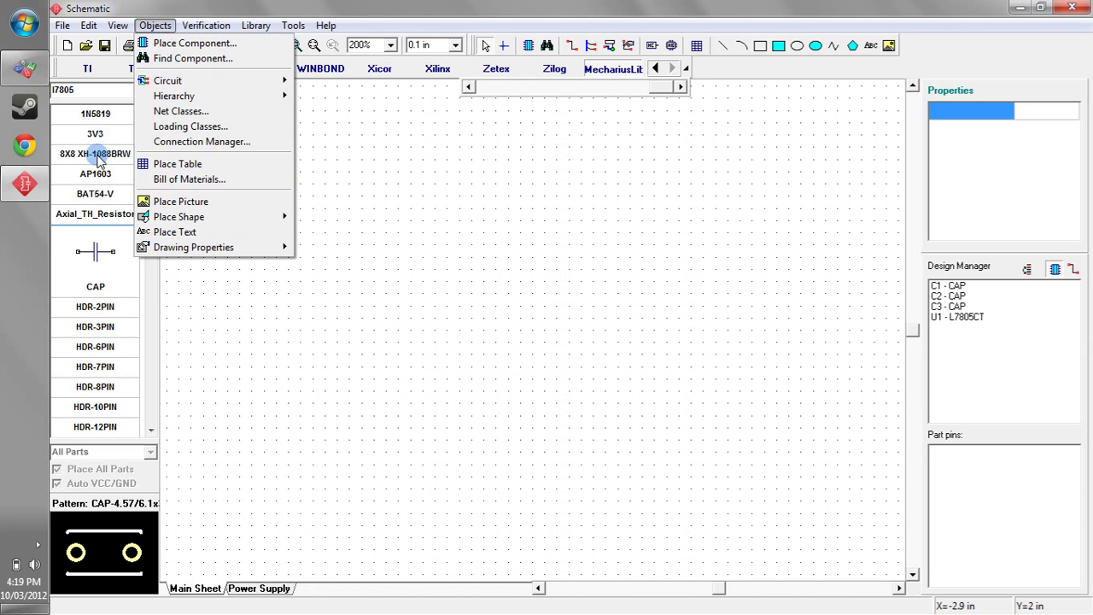
mouse_move(89, 26)
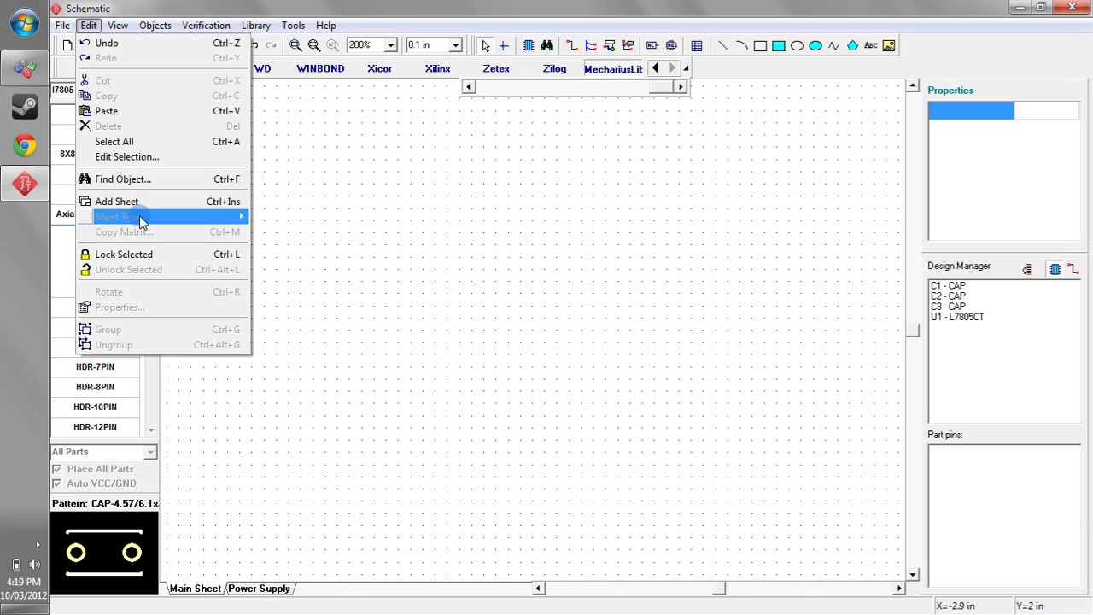
left_click(568, 286)
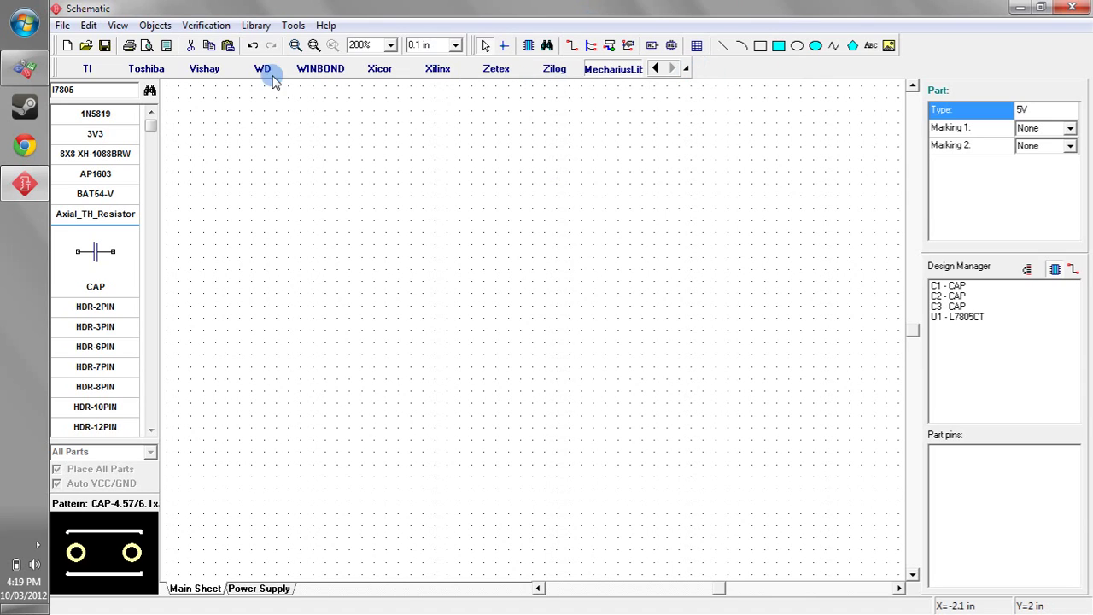
Place one Power Supply hierarchy block in the upper middle of the Main Sheet.
left_click(671, 46)
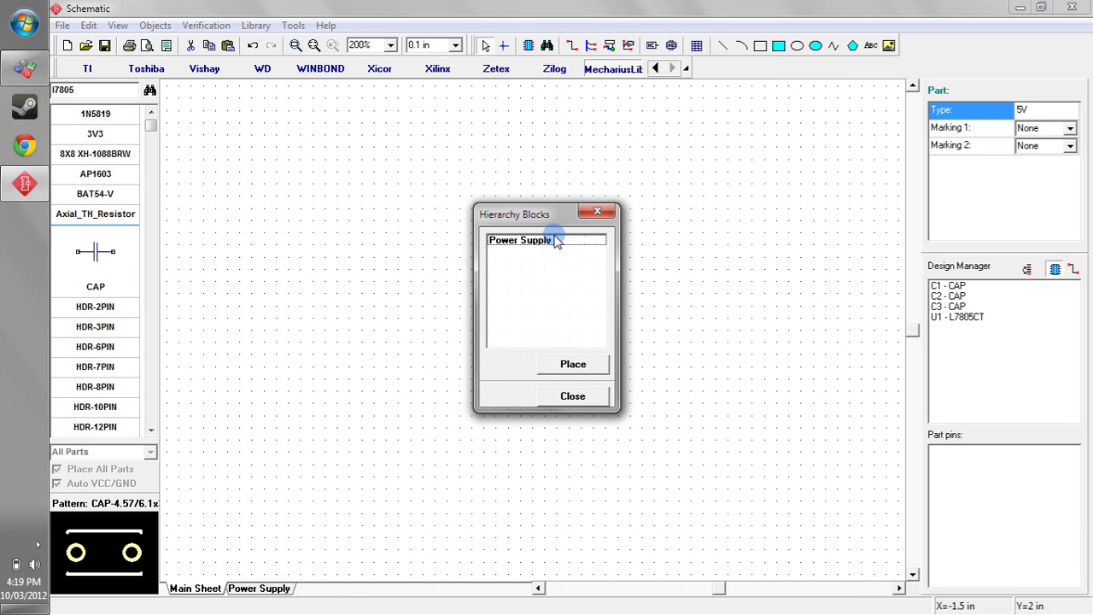
left_click(555, 241)
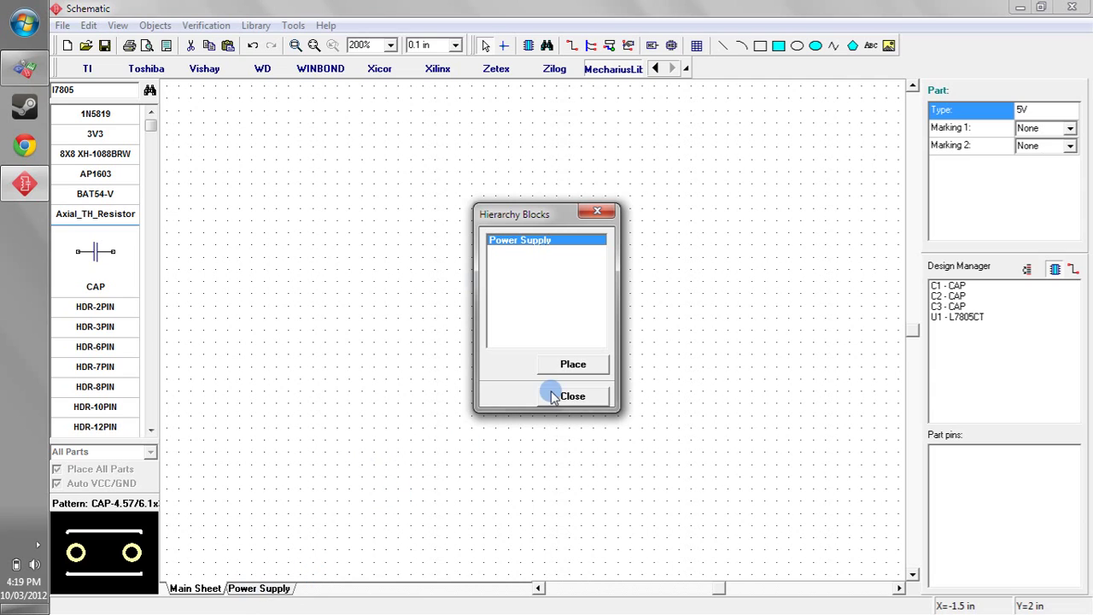
left_click(564, 364)
left_click(493, 224)
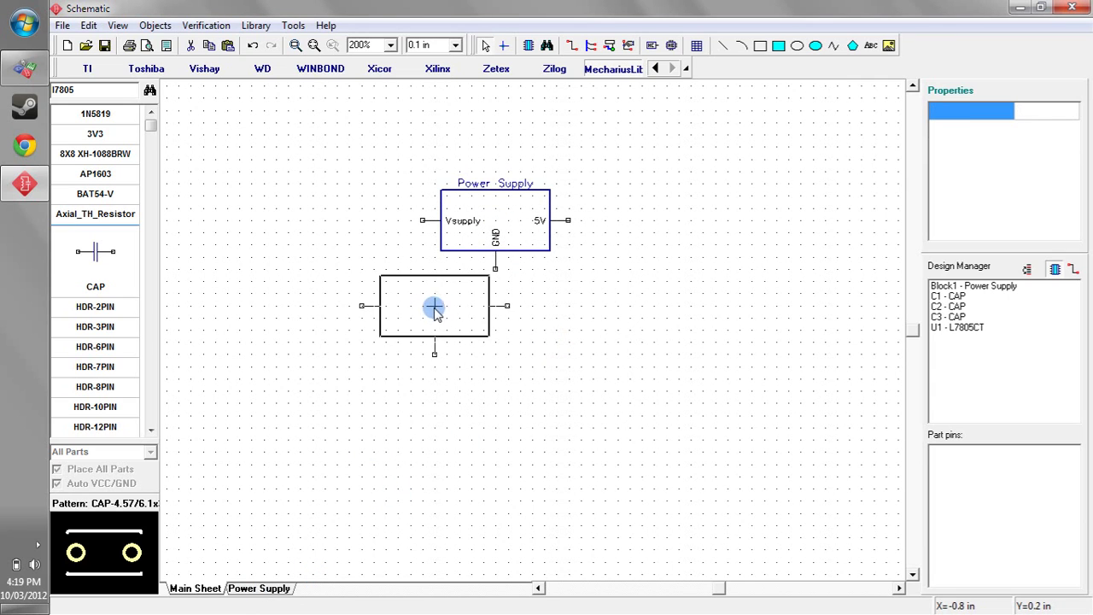
right_click(433, 309)
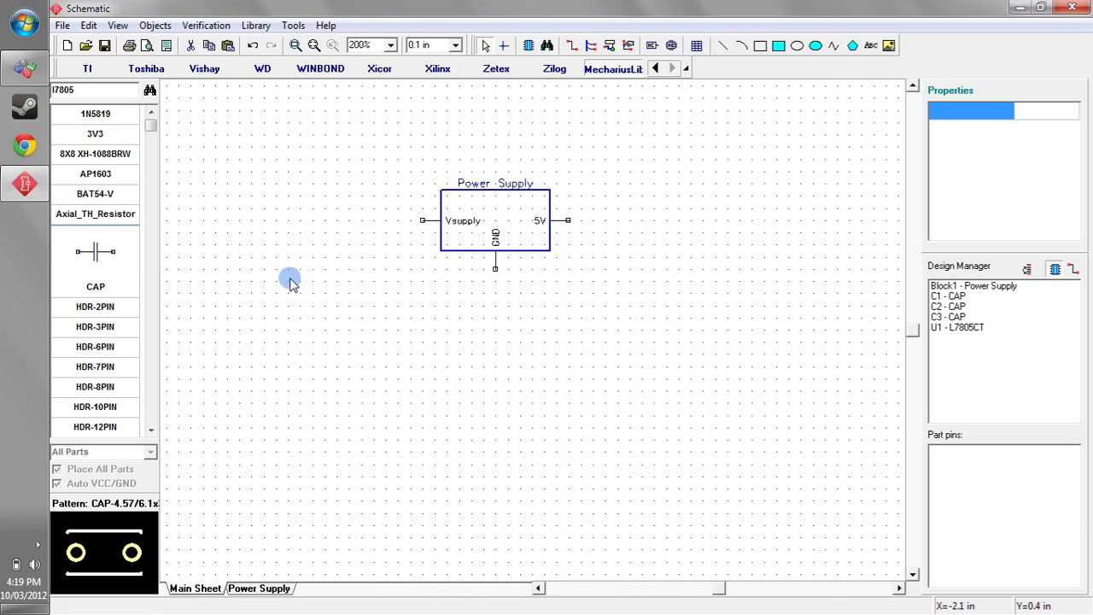
Place three horizontal CAP components around the Power Supply block: beside Vsupply, below near GND, and beyond the 5V pin.
left_click(130, 268)
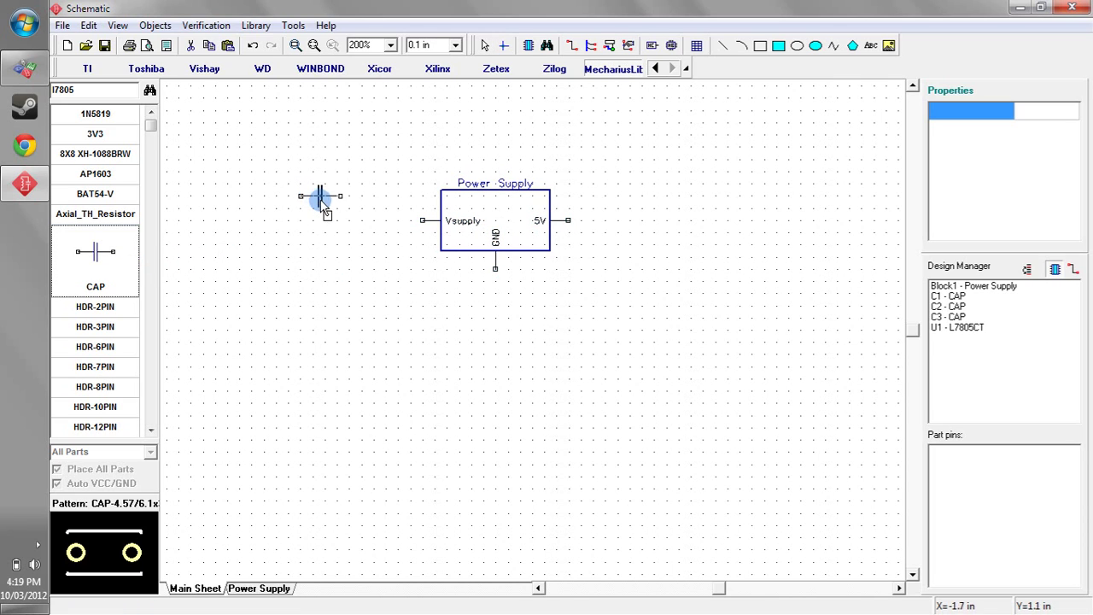
left_click(329, 231)
left_click(507, 280)
left_click(690, 194)
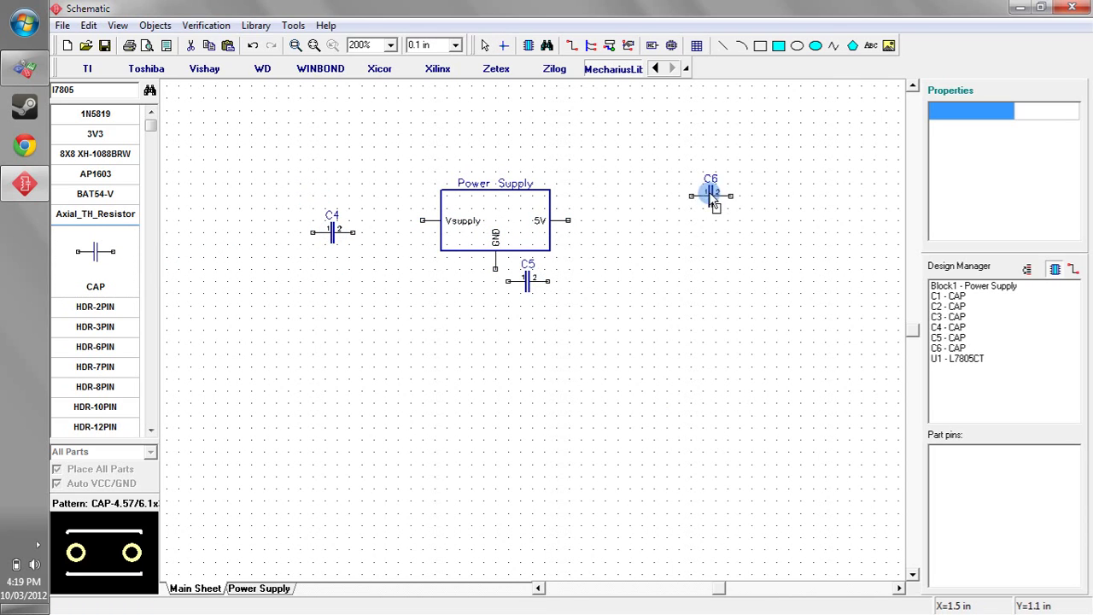
Wire the block's 5V pin to pin 1 of C6, and pin 2 of C6 to pin 2 of C5.
left_click(567, 220)
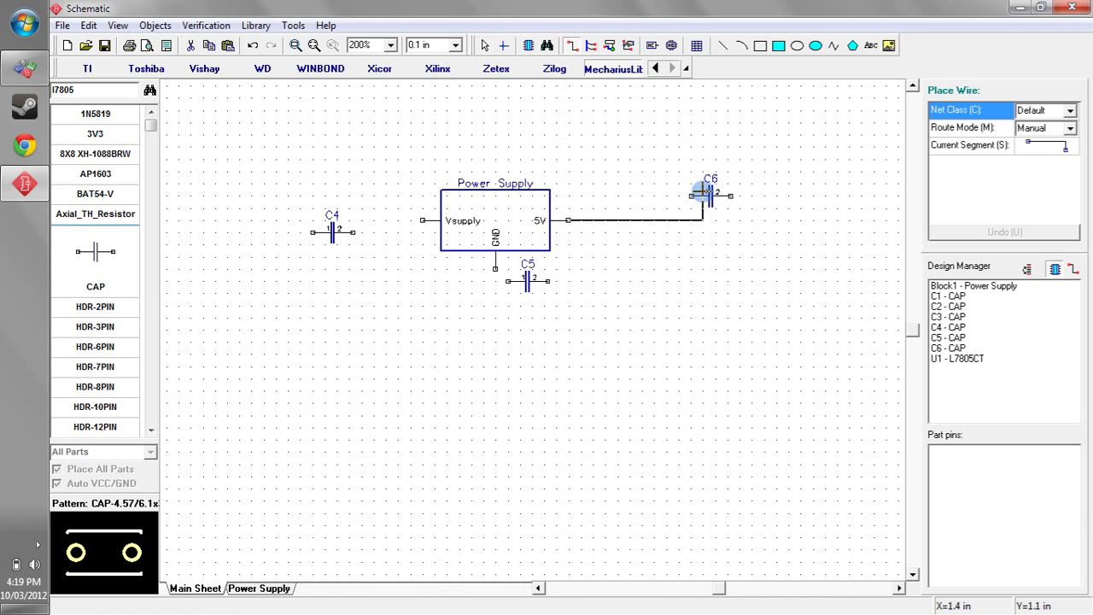
left_click(690, 194)
left_click(740, 196)
left_click(594, 390)
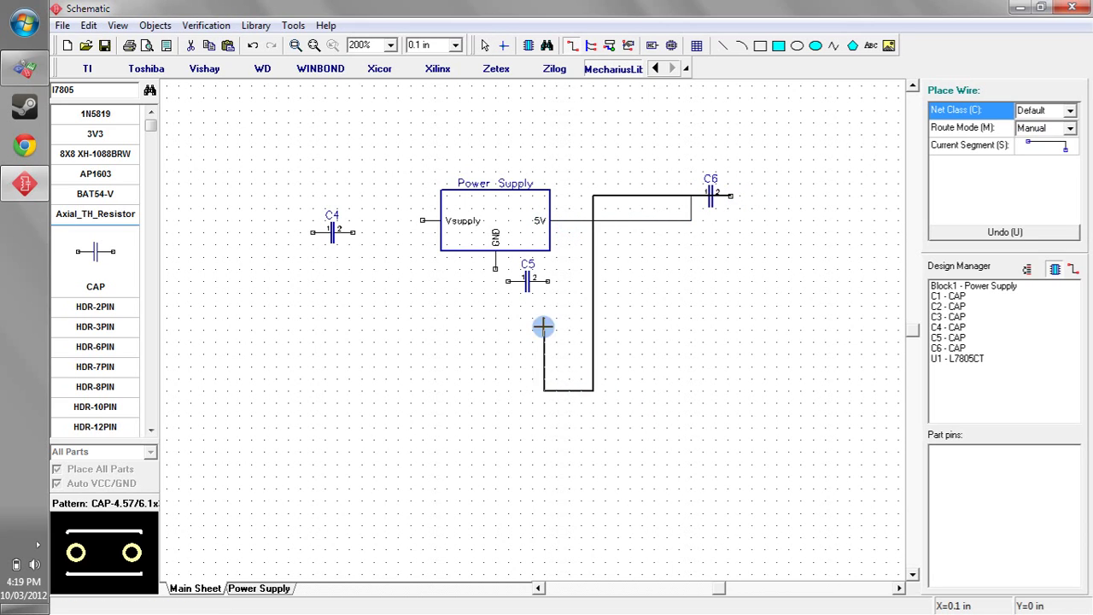
left_click(547, 280)
Wire the block's GND pin to pin 1 of C5 and join pin 2 of C4 to that wire.
left_click(495, 268)
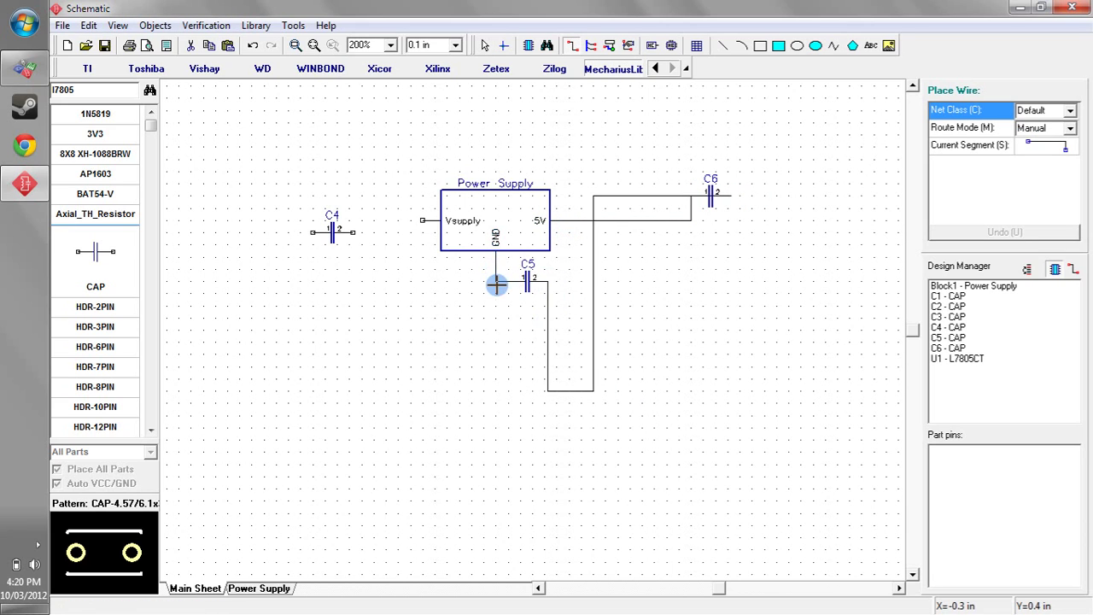
left_click(495, 280)
left_click(352, 230)
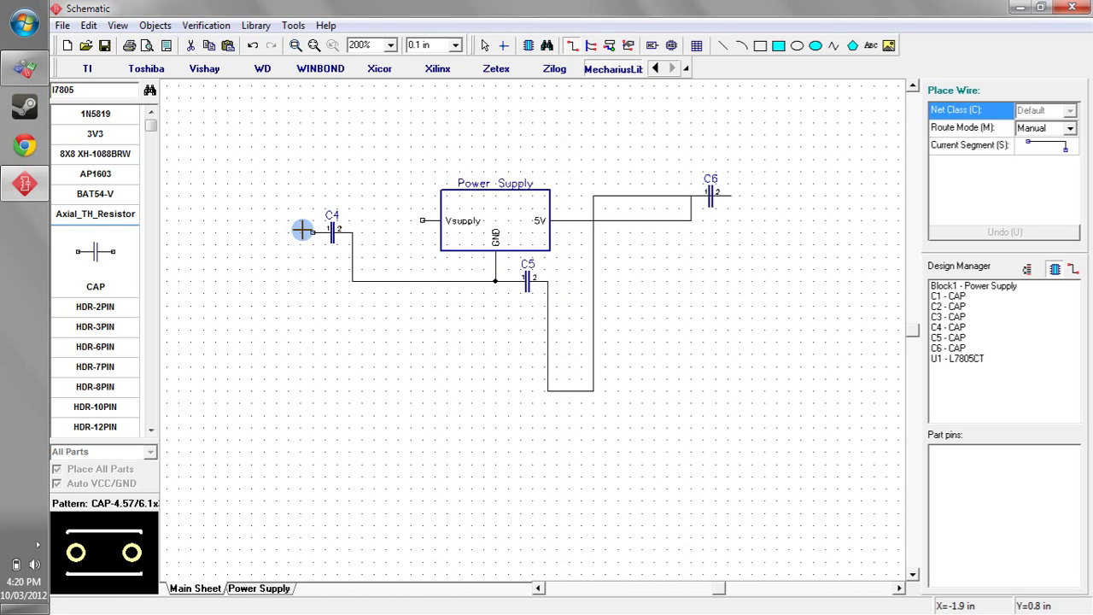
Wire pin 1 of C4 over the top of the capacitor to the block's Vsupply pin.
left_click(312, 232)
left_click(300, 183)
left_click(423, 220)
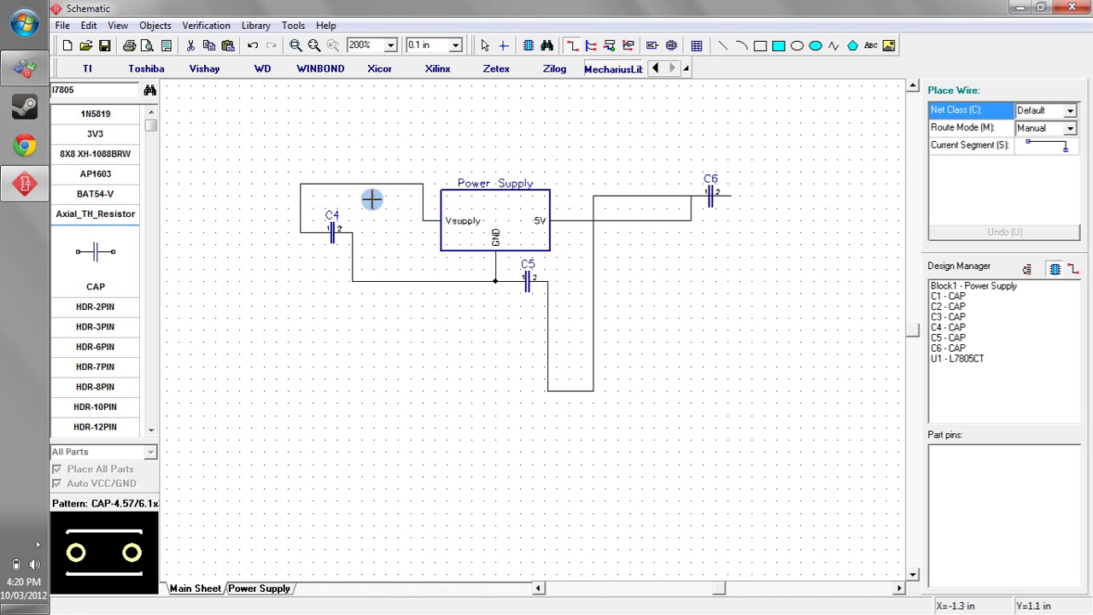
Save the schematic to the Desktop as asdf.
key("ctrl+s")
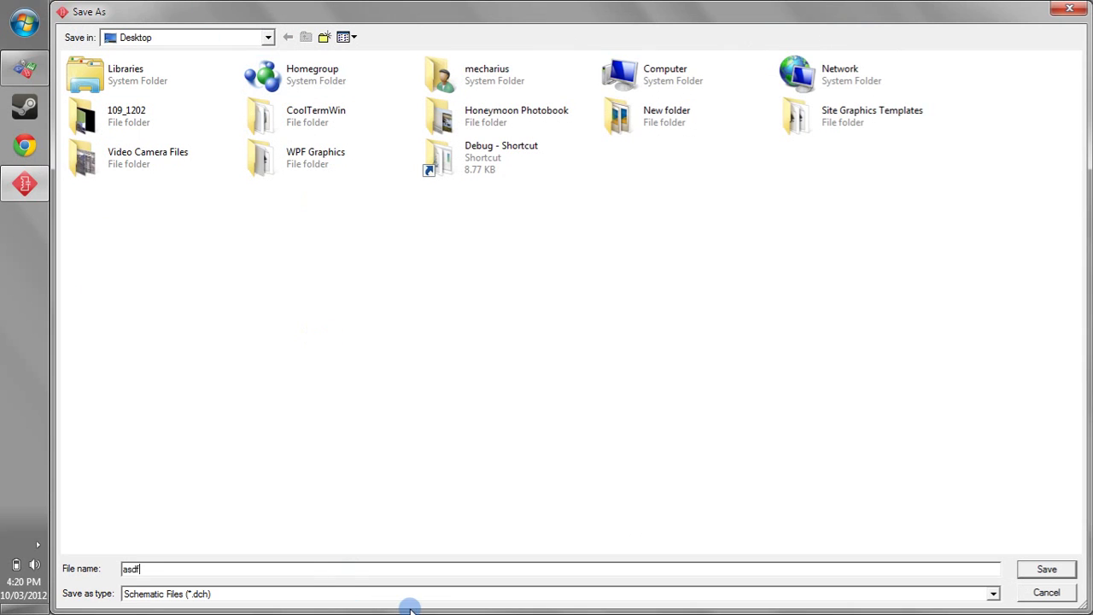
key("Return")
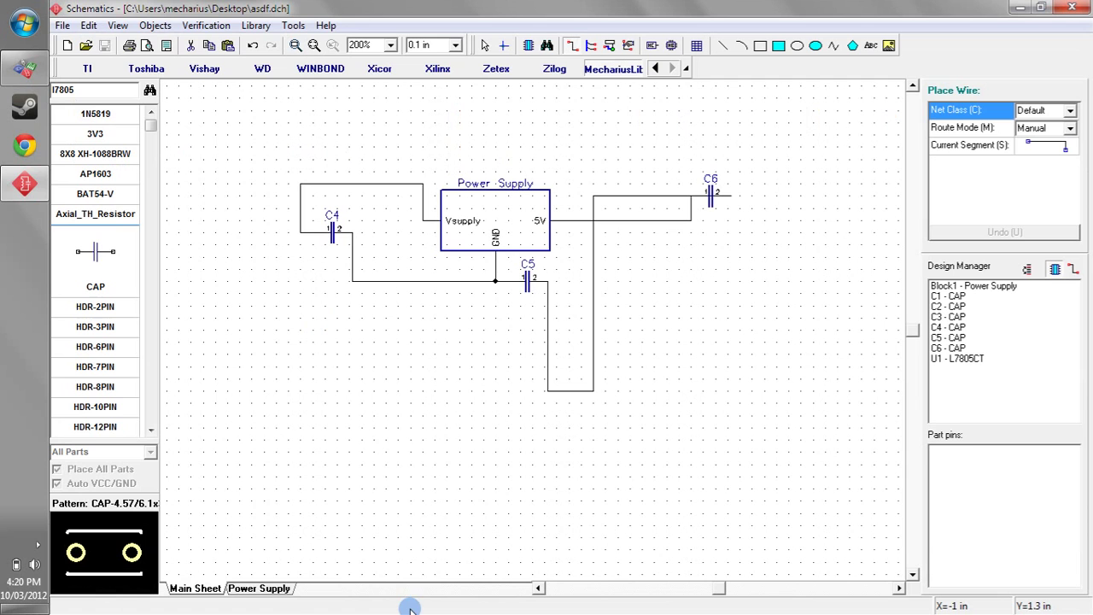
Convert the schematic to a PCB using the schematic rules, and move U1 below the capacitors in the layout.
left_click(64, 27)
mouse_move(86, 29)
mouse_move(50, 27)
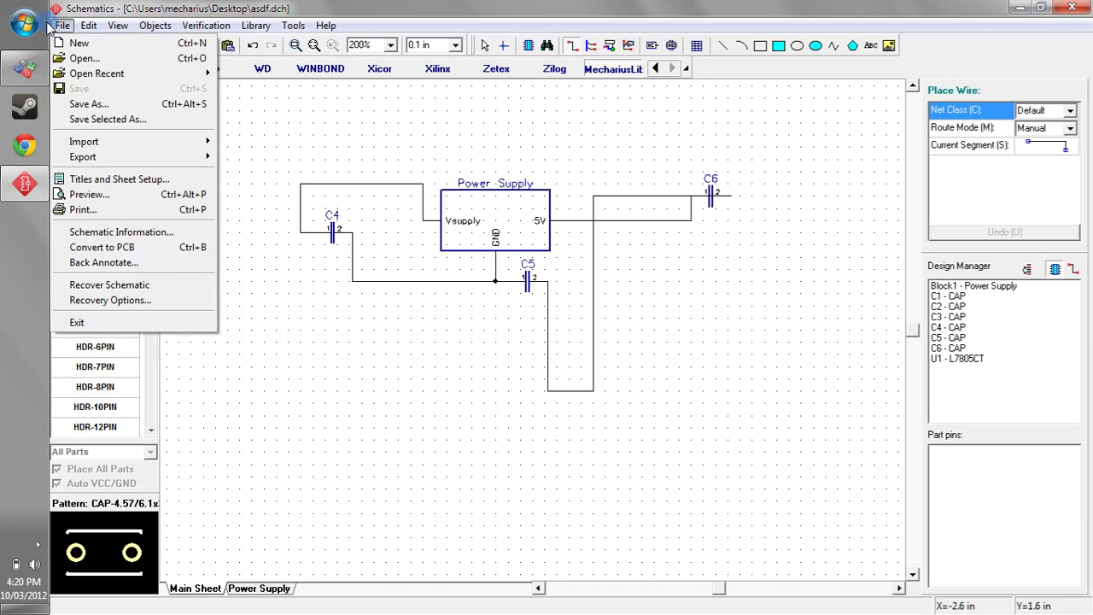
left_click(102, 247)
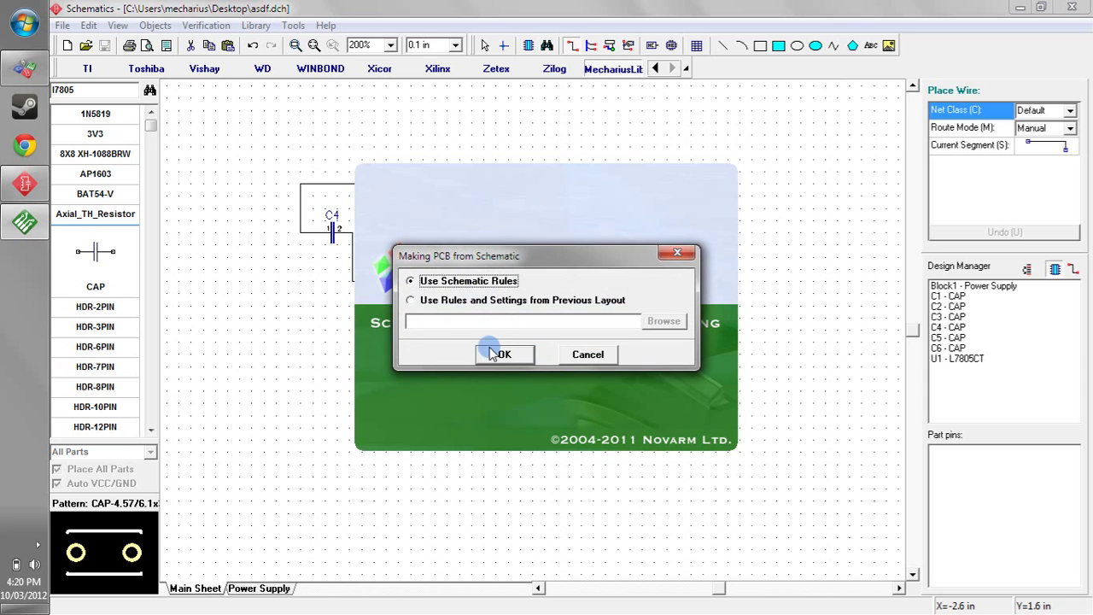
left_click(501, 356)
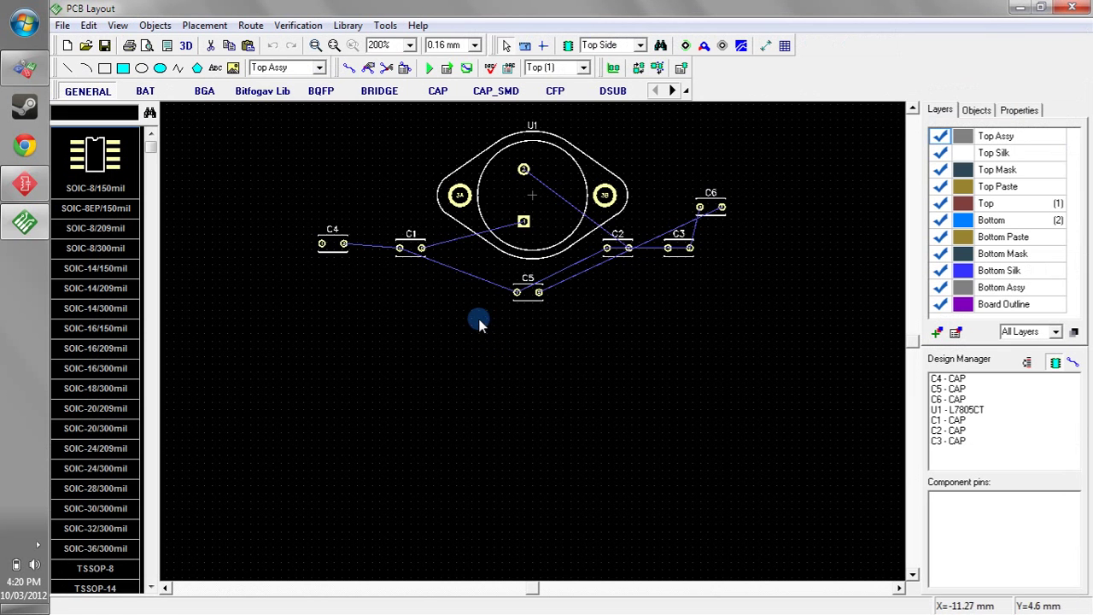
left_click_drag(555, 222, 541, 435)
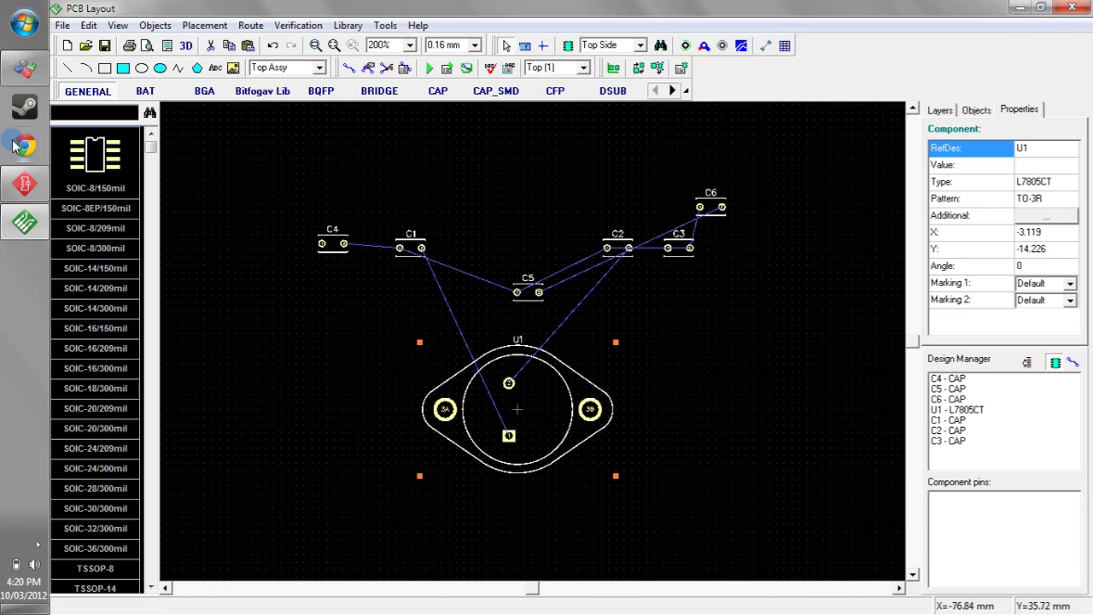
Return to the schematic's Power Supply sheet and wire the regulator's GND pin to the junction above the GND connector.
left_click(23, 184)
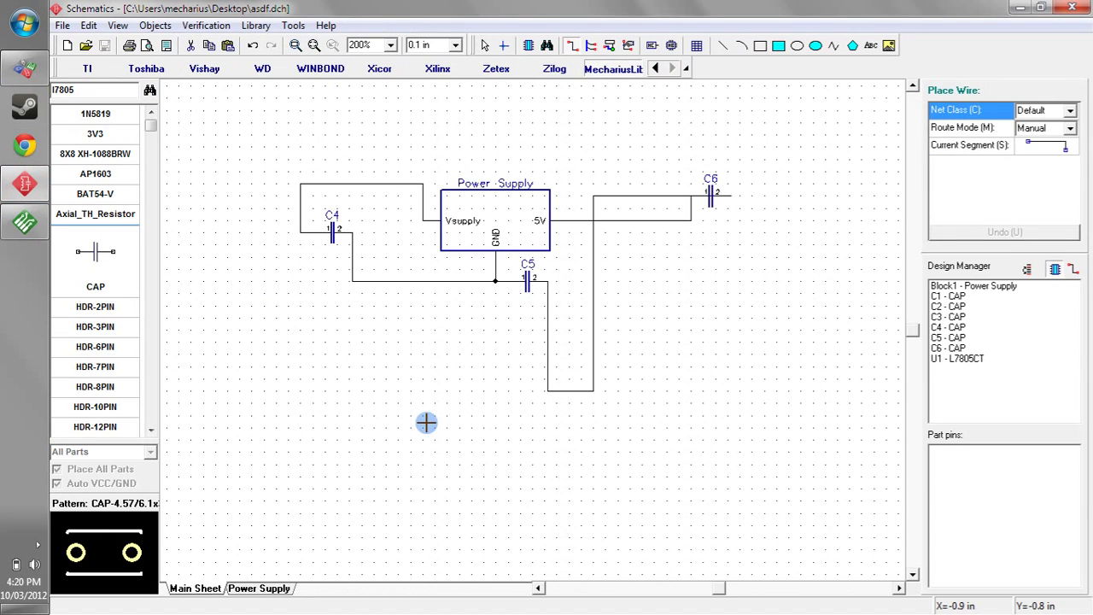
left_click(258, 588)
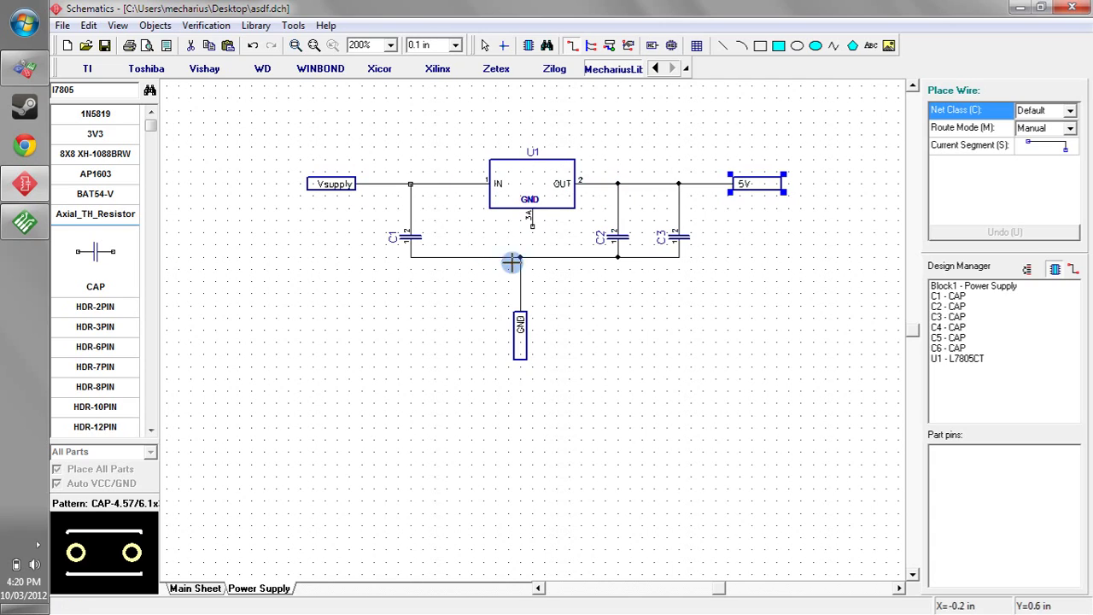
left_click(532, 224)
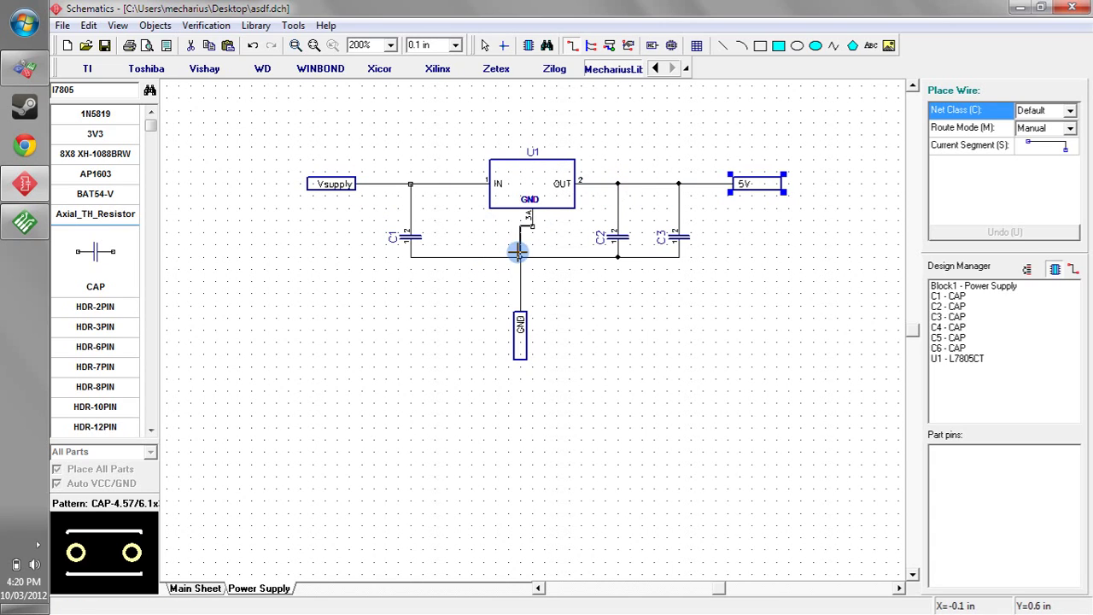
left_click(519, 256)
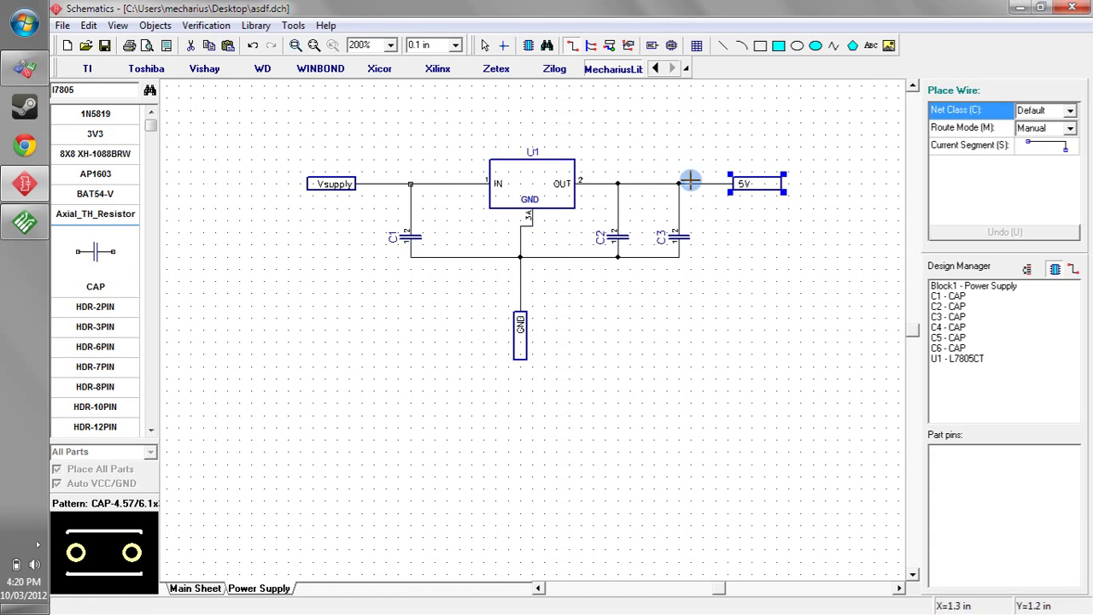